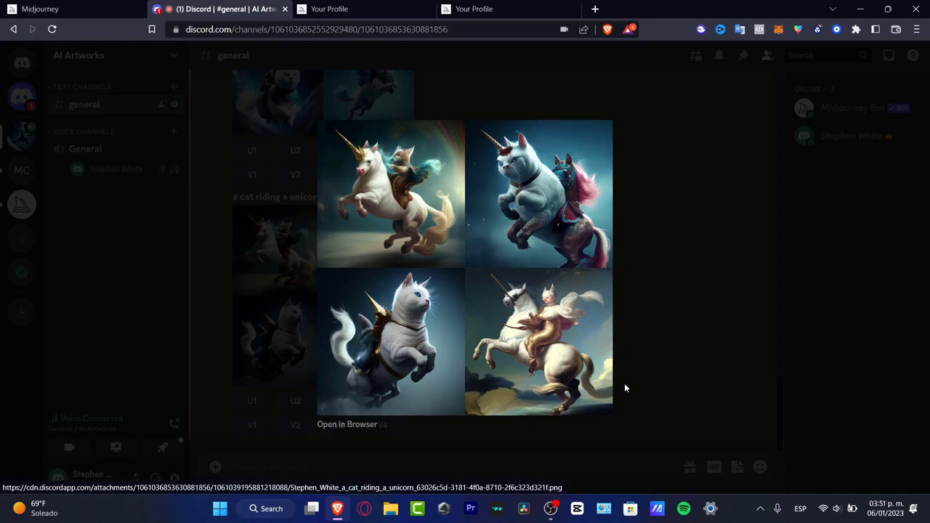
# - View the Midjourney homepage, load Discord in a separate browser tab, and close that tab
pyautogui.click(60, 8)
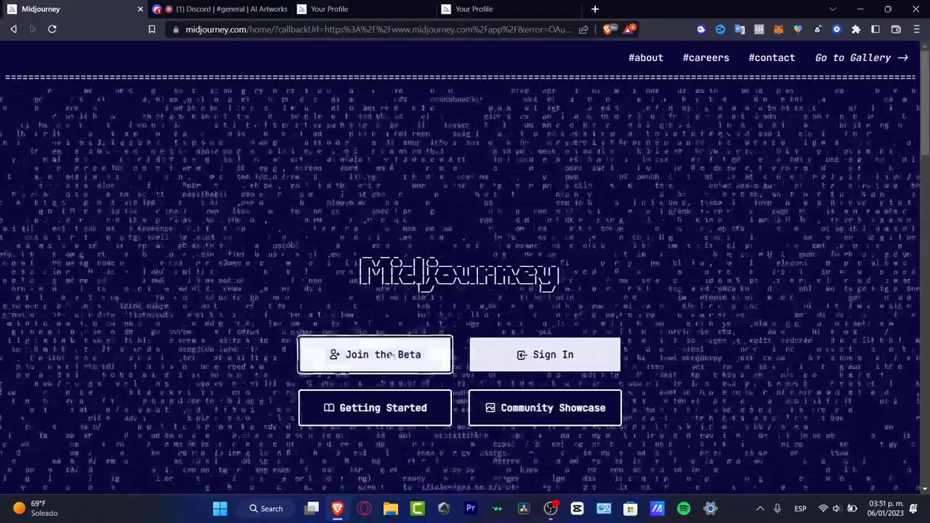
pyautogui.click(595, 9)
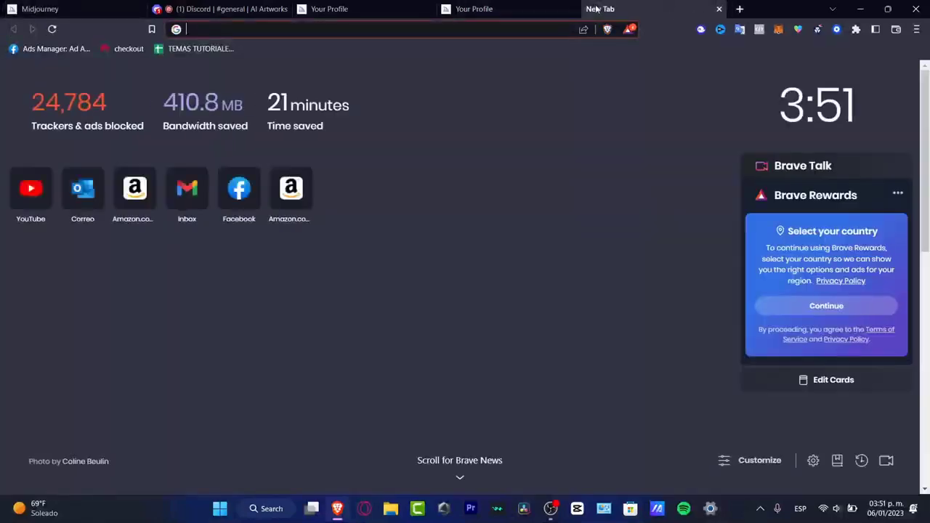
pyautogui.write('discord')
pyautogui.press('Return')
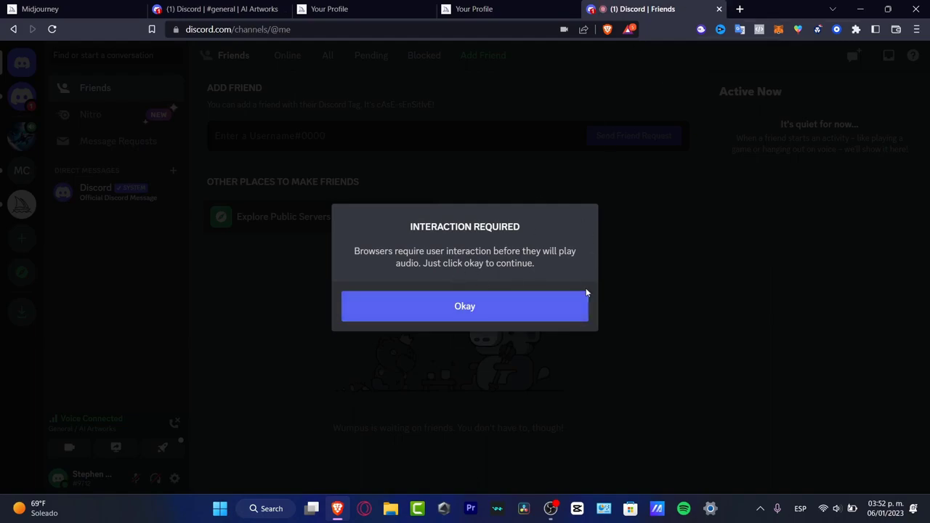
pyautogui.click(717, 9)
# - Check the Midjourney website's Join the Beta option and return to the AI Artworks server in Discord
pyautogui.click(218, 9)
pyautogui.click(110, 281)
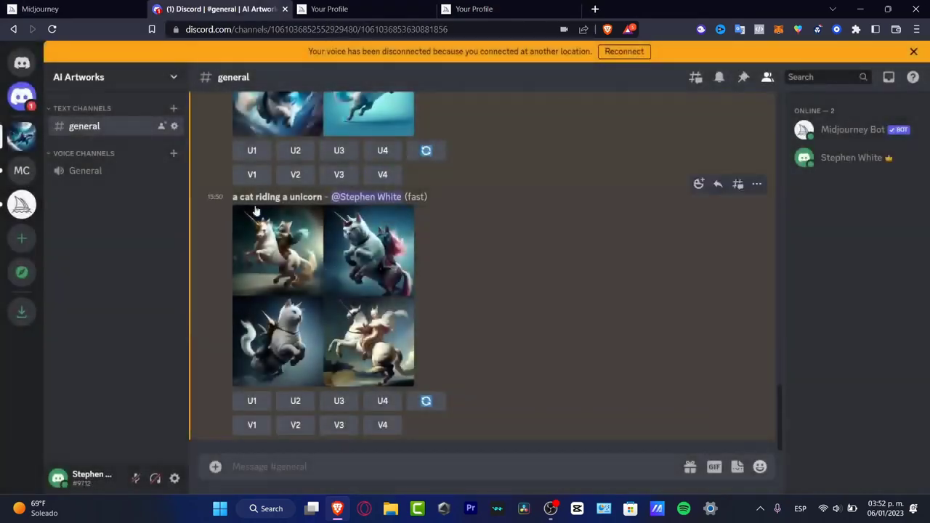
pyautogui.click(40, 9)
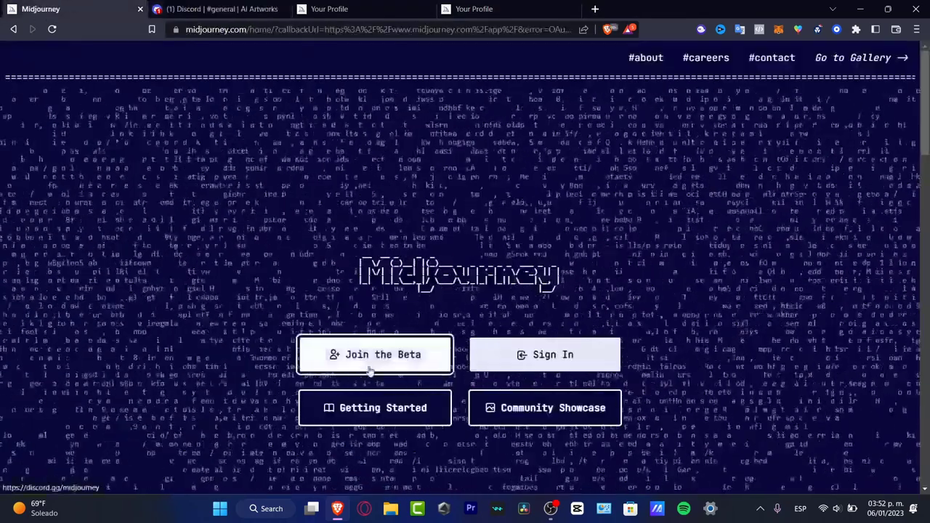
pyautogui.click(253, 9)
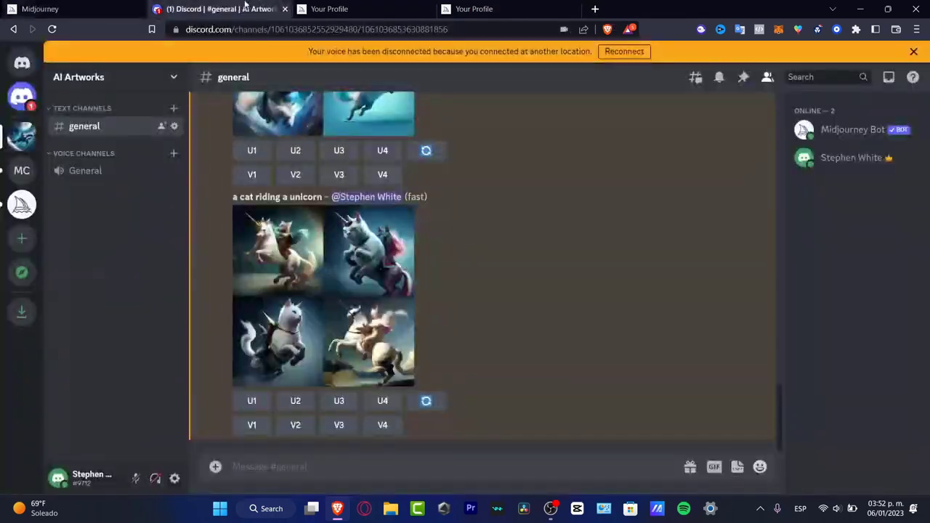
# - Open the newbies-161 channel on the Midjourney Discord server
pyautogui.click(21, 205)
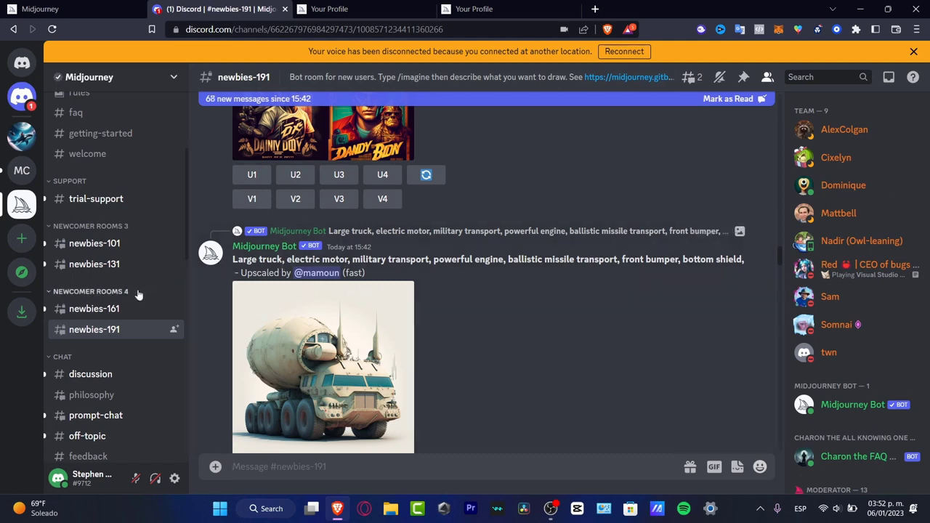
pyautogui.moveTo(120, 320)
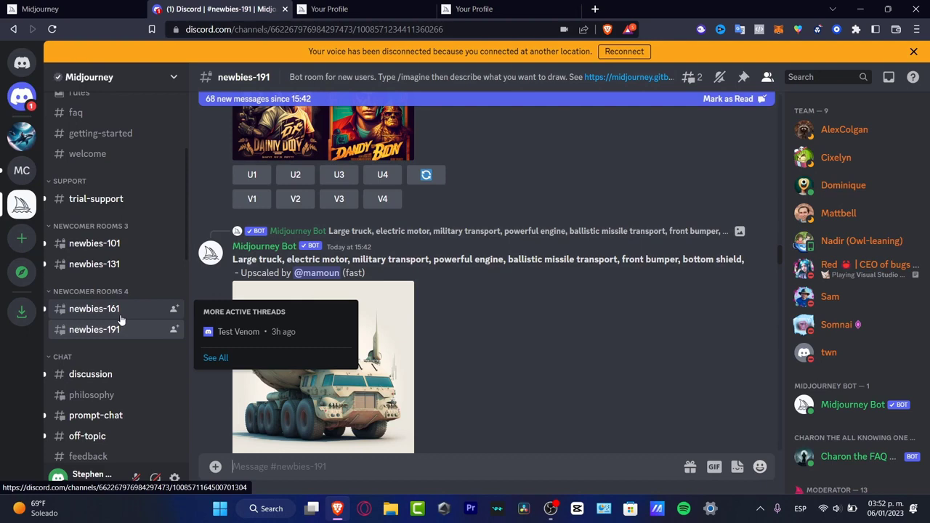
pyautogui.click(120, 318)
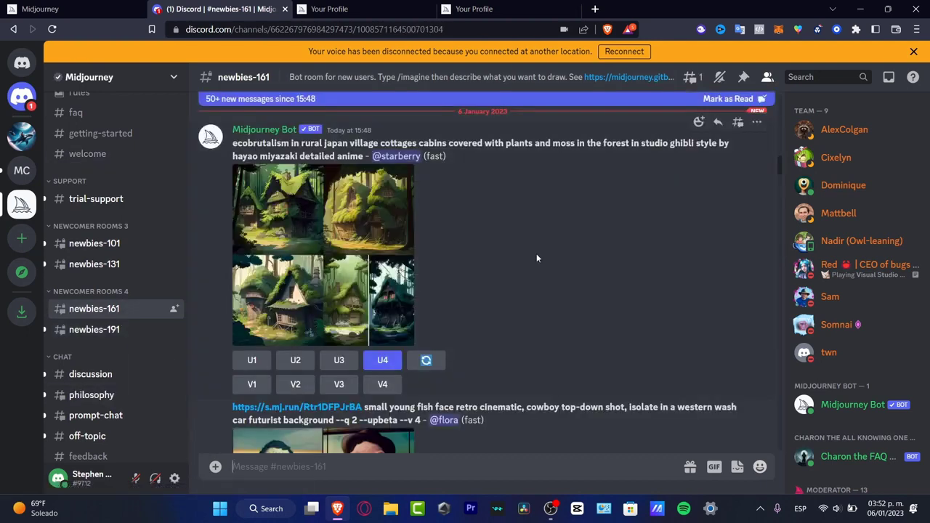
# - Browse the prompts and generated images in newbies-161 down to the newest messages
pyautogui.scroll(-2, 539, 261)
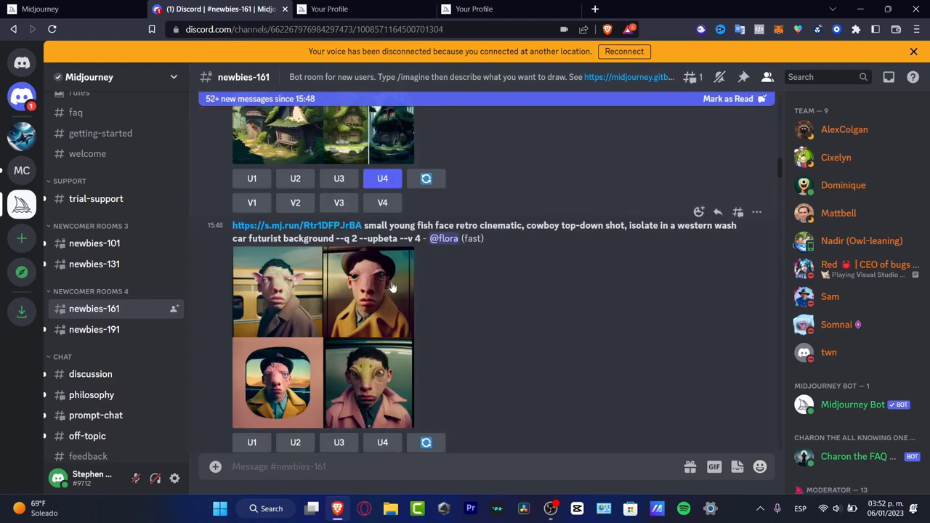
pyautogui.scroll(-2, 427, 321)
pyautogui.scroll(-2, 427, 319)
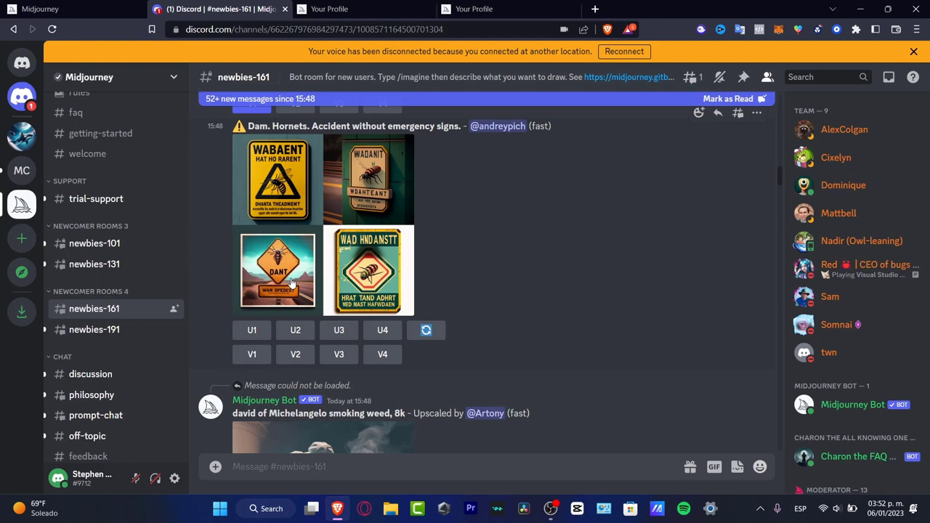
pyautogui.scroll(-1, 401, 298)
pyautogui.scroll(-5, 441, 303)
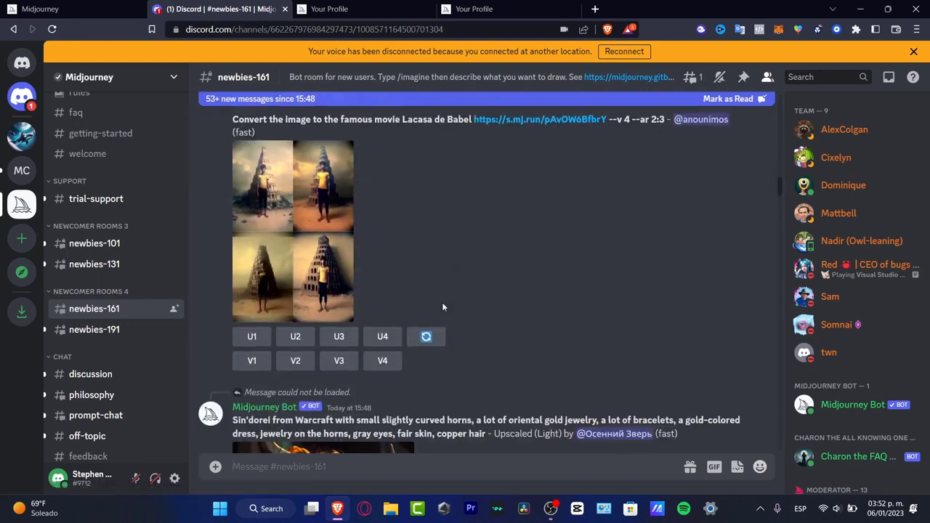
pyautogui.scroll(2, 442, 303)
pyautogui.scroll(2, 441, 302)
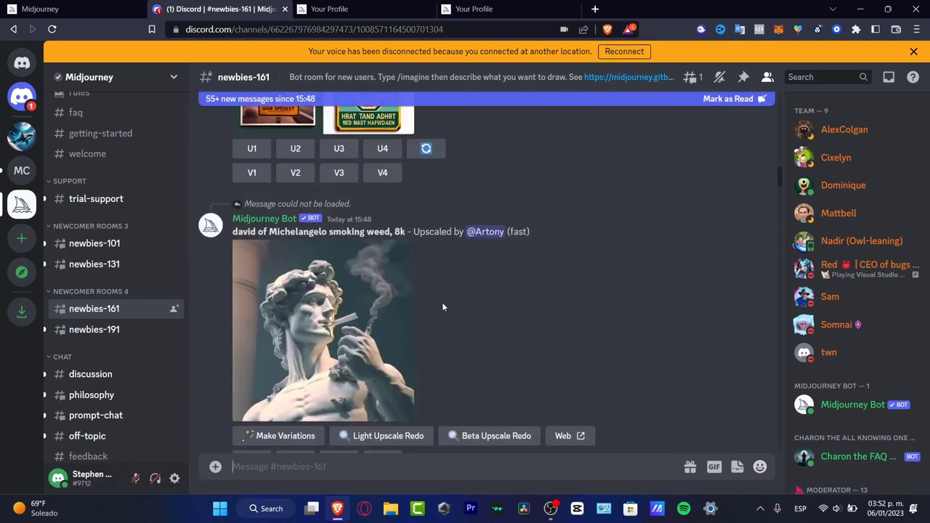
pyautogui.scroll(-5, 440, 309)
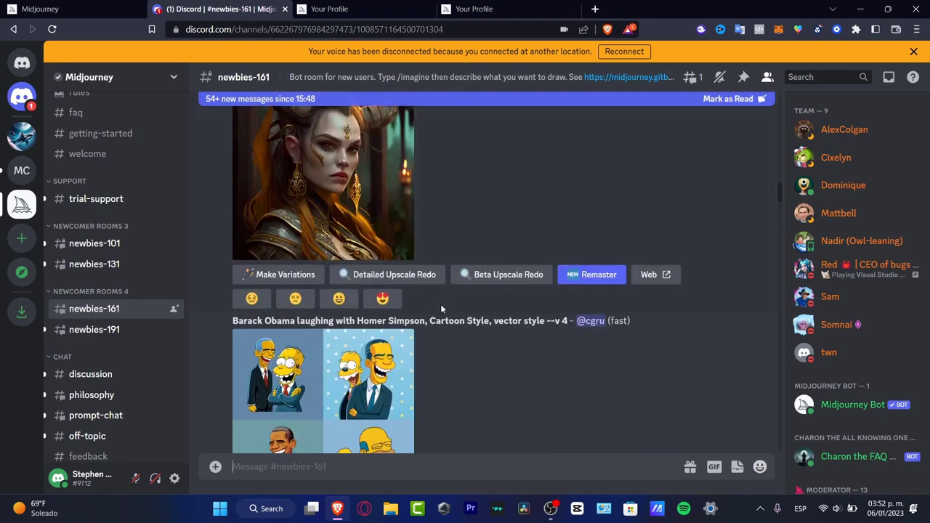
pyautogui.scroll(-3, 440, 309)
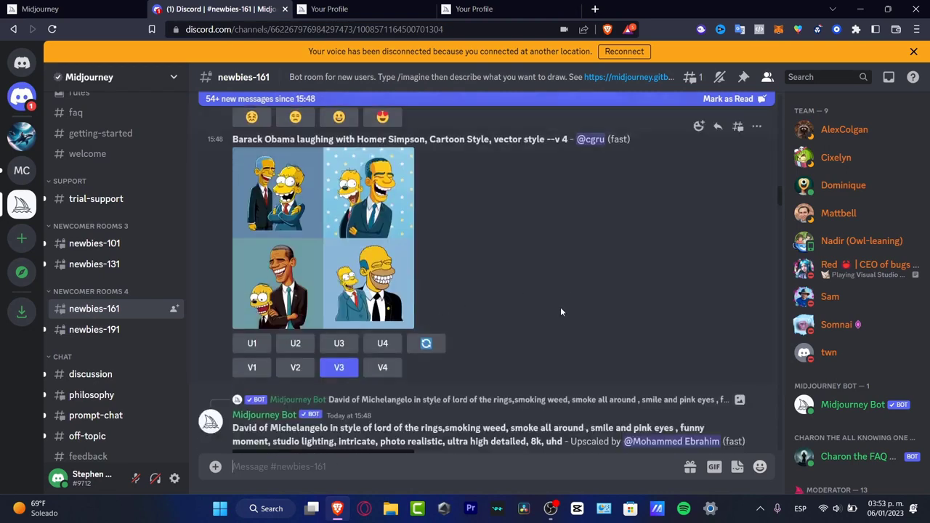
pyautogui.moveTo(781, 196); pyautogui.dragTo(773, 450)
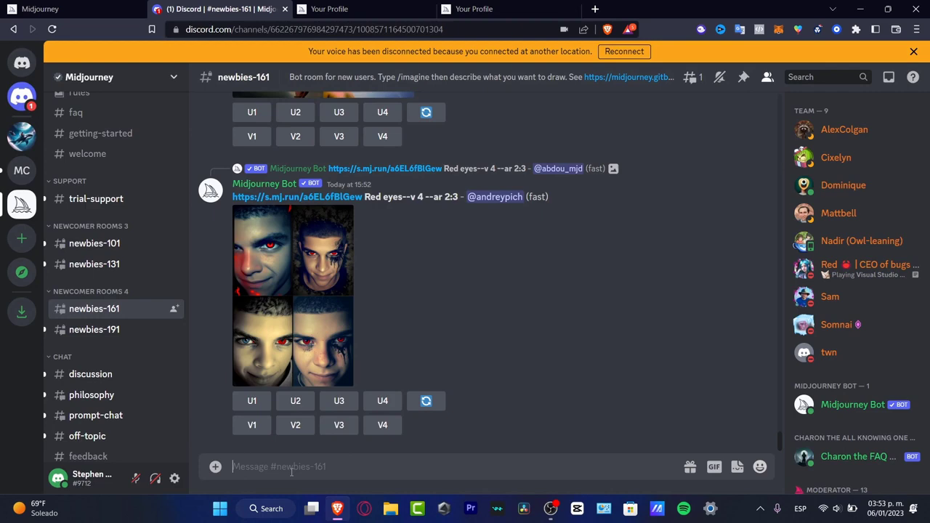
# - Run the Midjourney Bot's /info command and read the subscription type and remaining fast time
pyautogui.write('/')
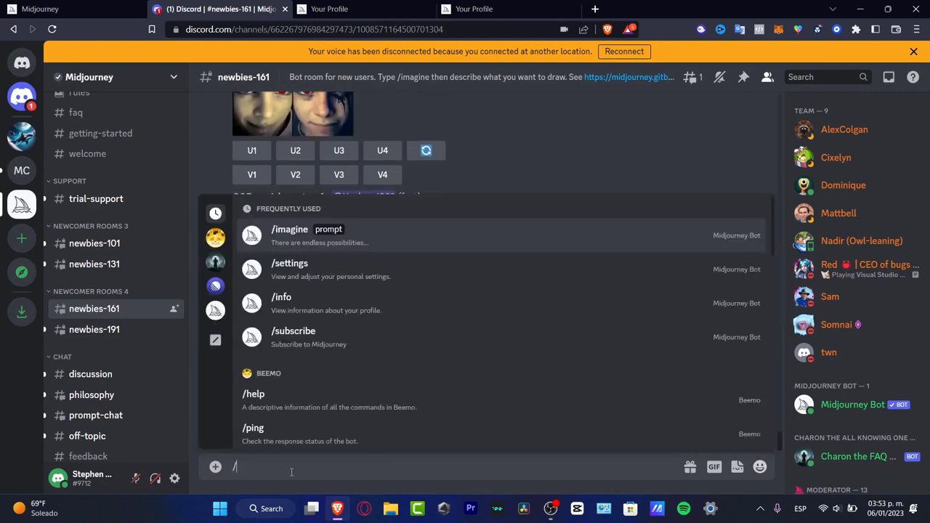
pyautogui.click(332, 310)
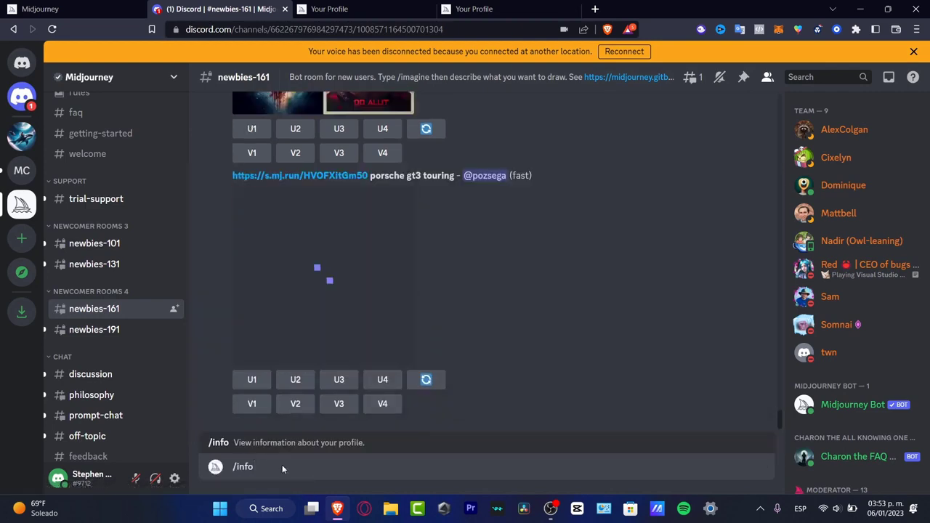
pyautogui.press('Return')
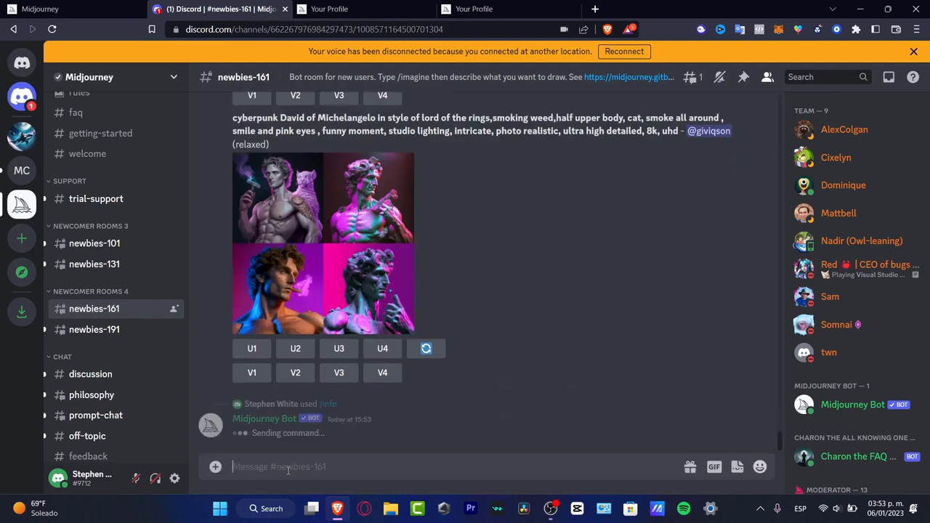
pyautogui.scroll(3, 513, 308)
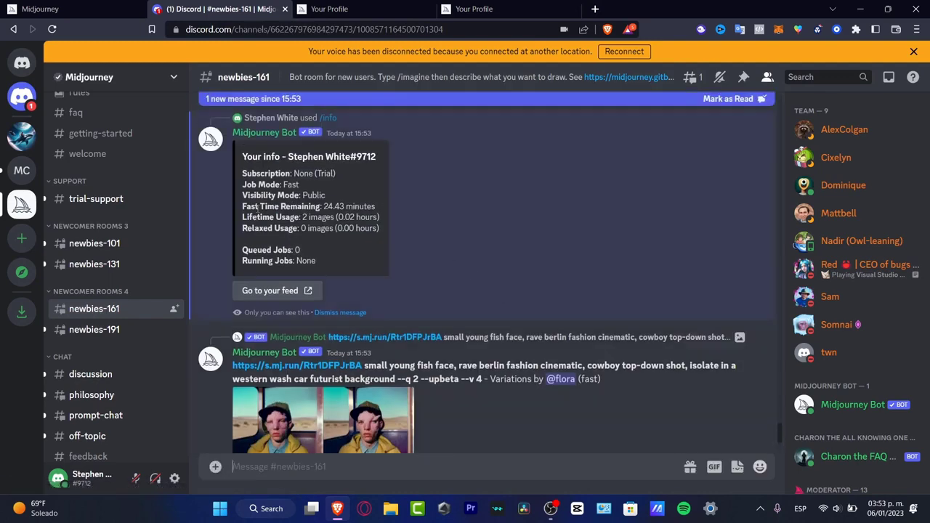
pyautogui.moveTo(259, 208); pyautogui.dragTo(378, 211)
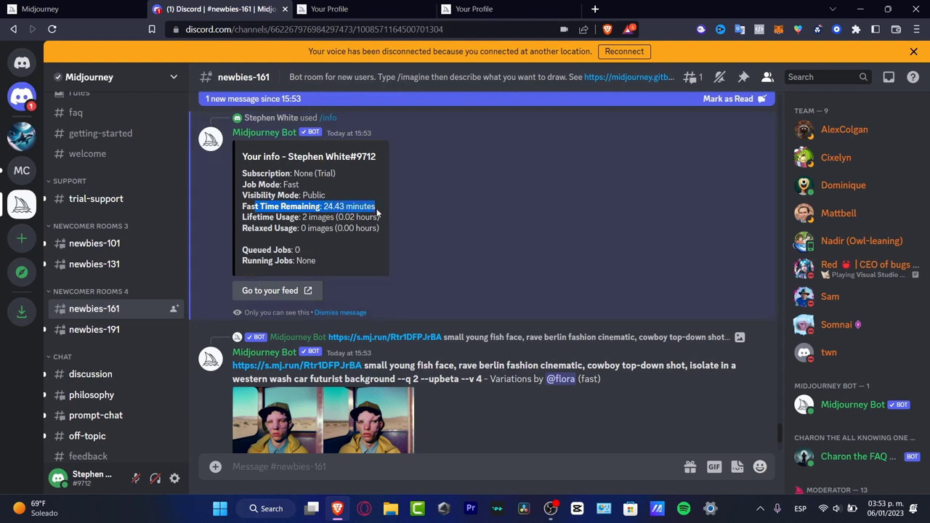
pyautogui.moveTo(242, 173); pyautogui.dragTo(342, 174)
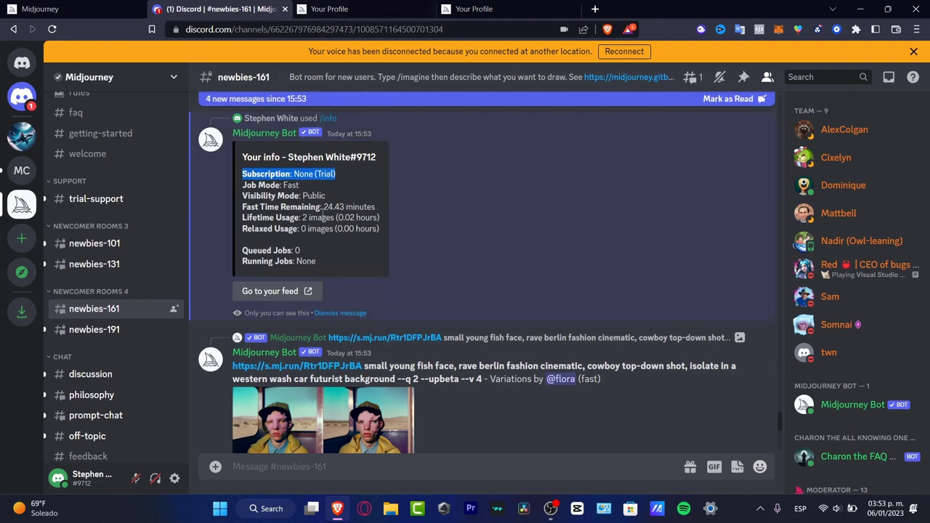
# - Review Midjourney's yearly-billed Basic, Standard and Pro subscription plans, and return to the newbies-161 channel
pyautogui.click(334, 8)
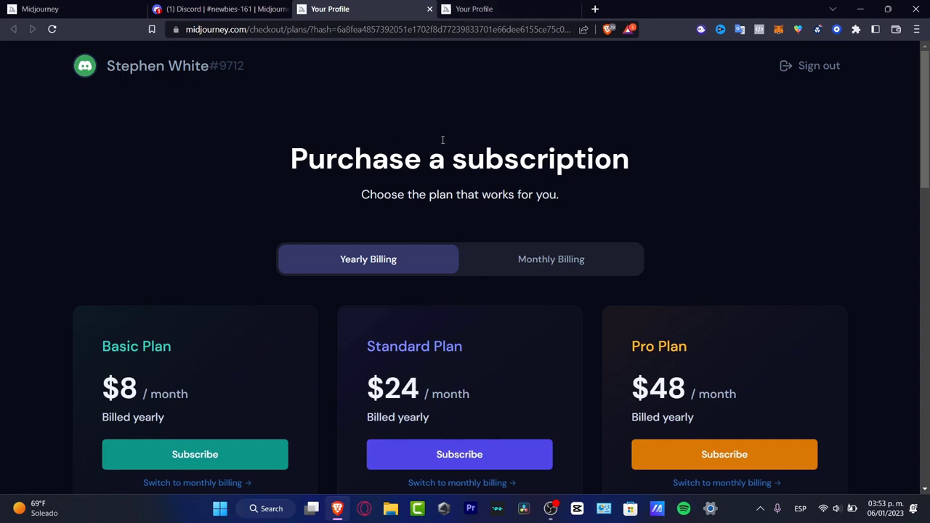
pyautogui.scroll(-3, 520, 334)
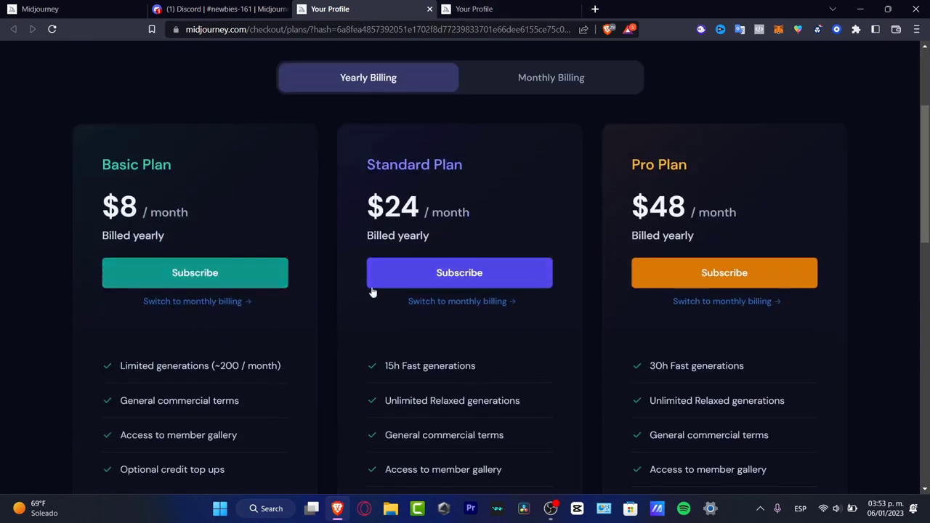
pyautogui.click(222, 9)
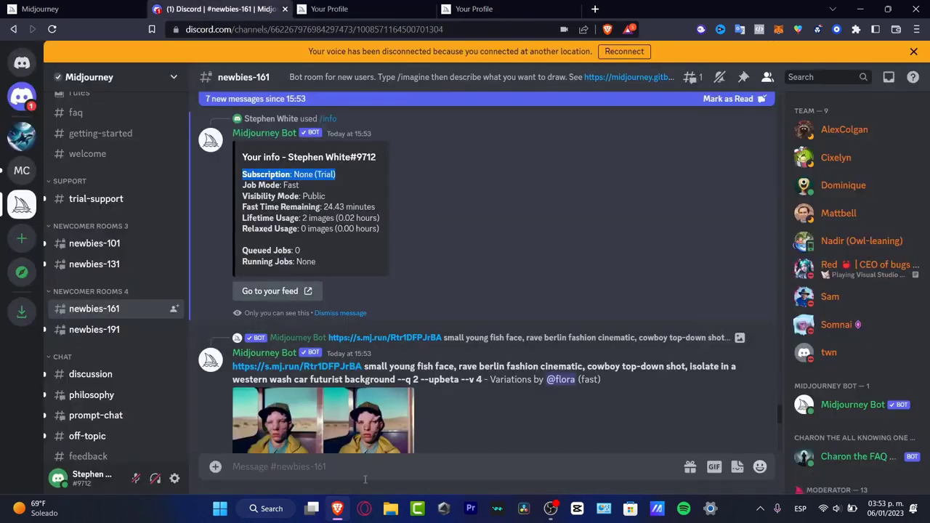
pyautogui.scroll(-3, 465, 382)
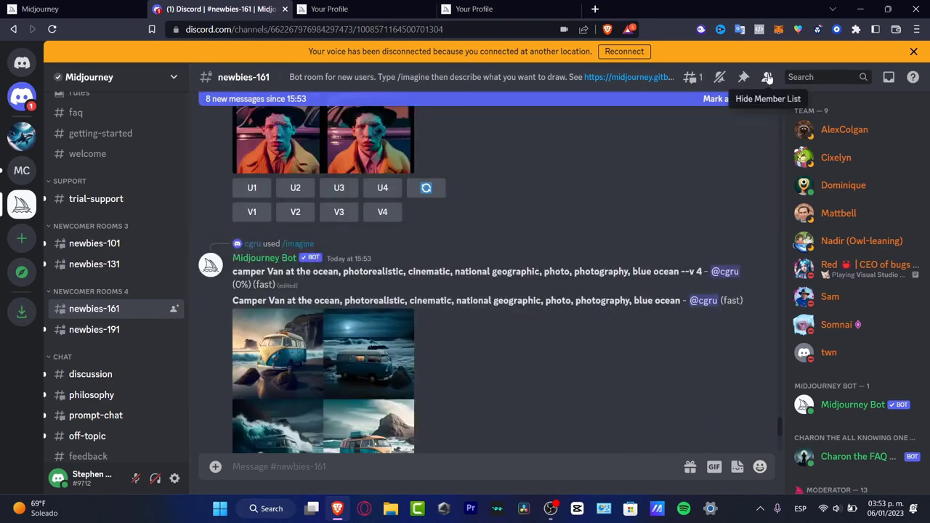
# - Inspect the server choices for adding the Midjourney Bot from its profile, and leave without adding it
pyautogui.click(851, 406)
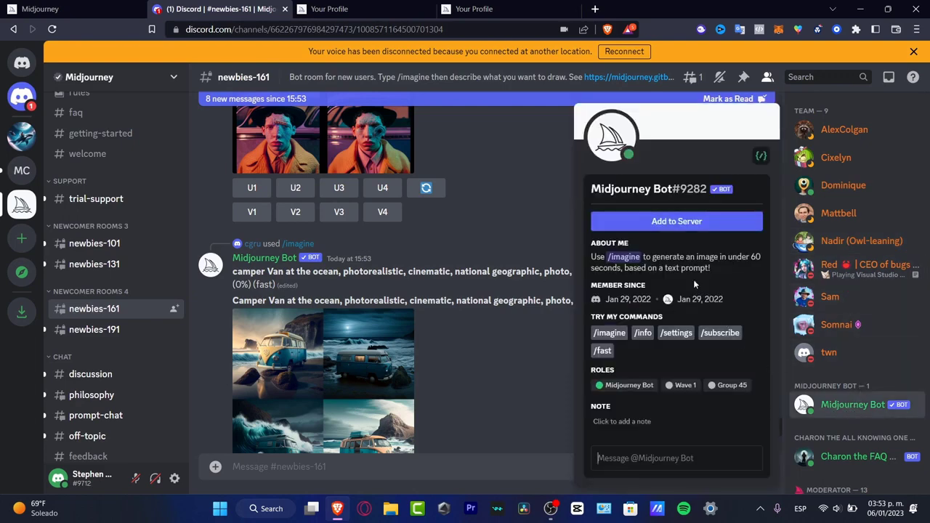
pyautogui.click(659, 221)
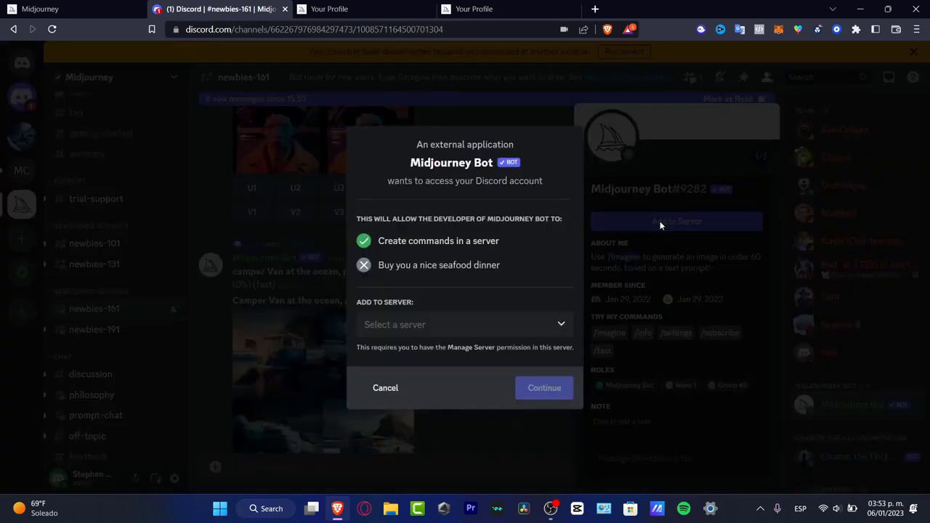
pyautogui.click(473, 334)
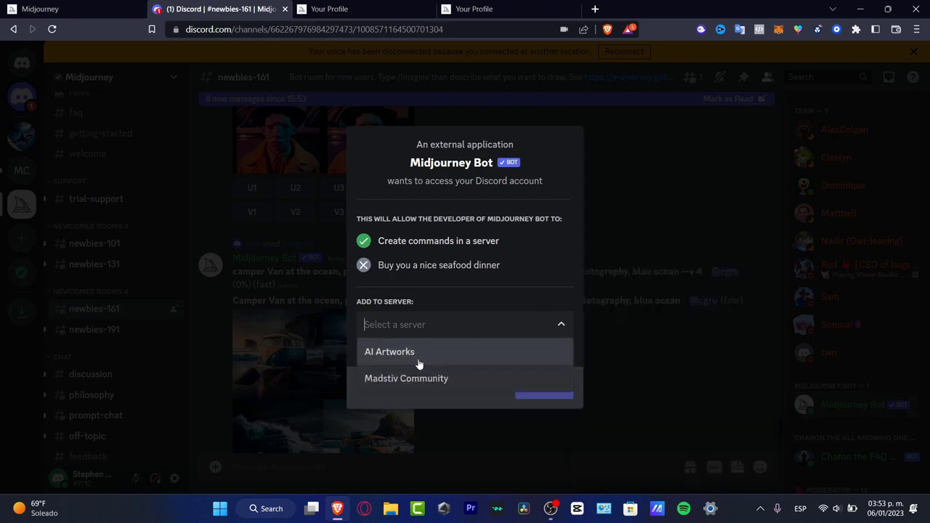
pyautogui.click(483, 332)
pyautogui.click(385, 387)
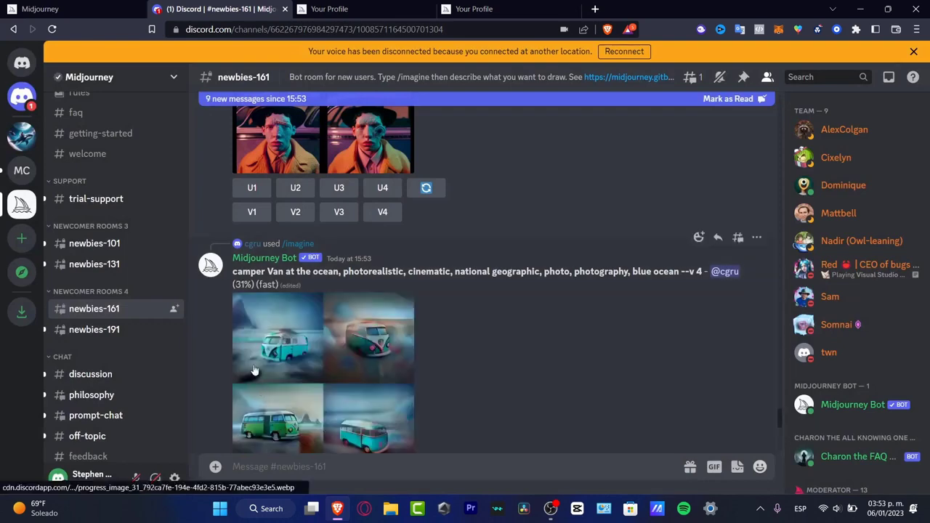
# - Look through the templates for creating a new Discord server and leave without choosing one
pyautogui.click(23, 240)
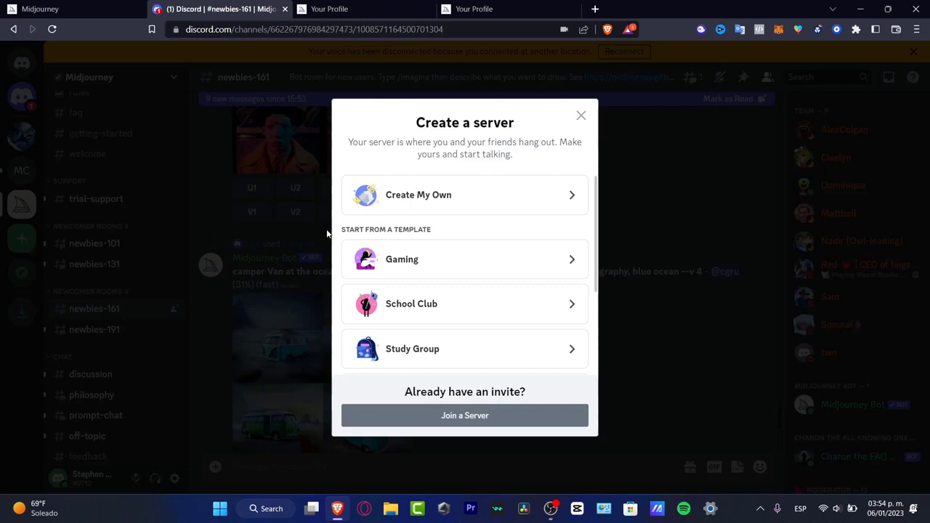
pyautogui.scroll(-2, 494, 322)
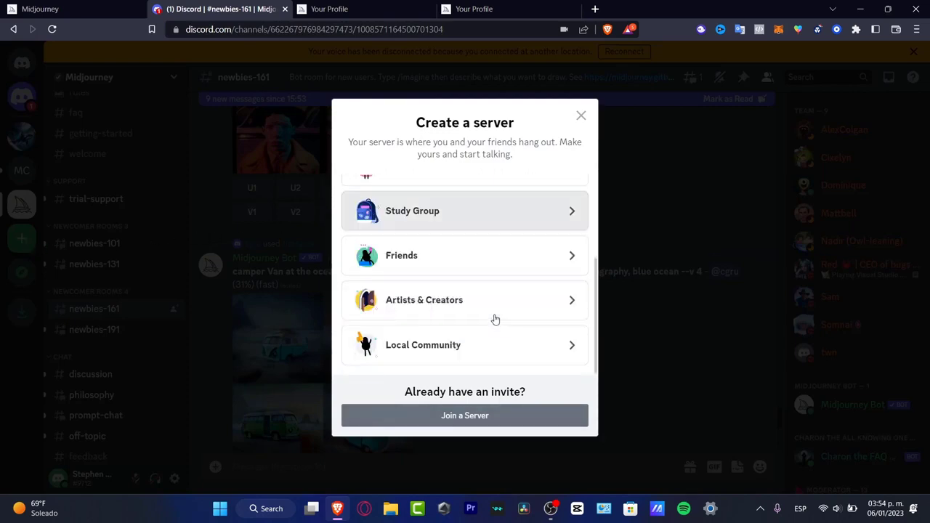
pyautogui.click(582, 116)
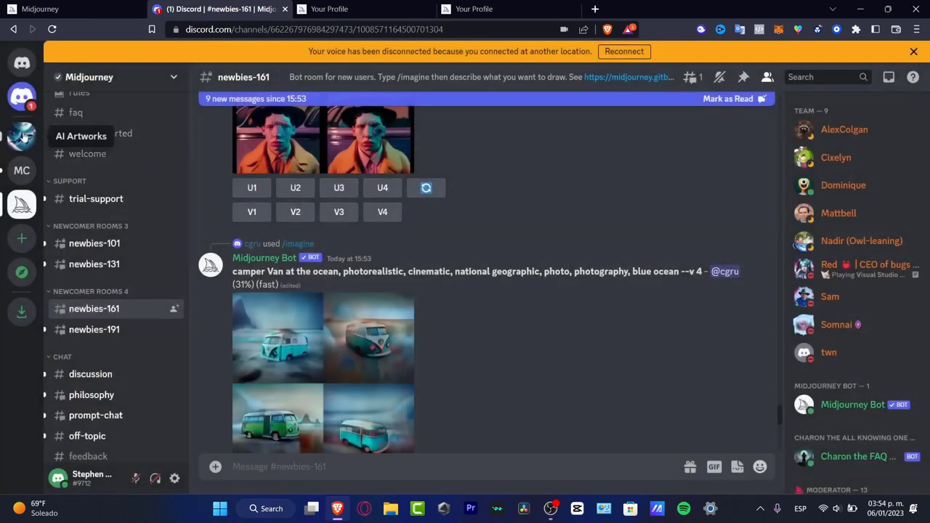
# - Open the AI Artworks server's general channel and enlarge the "a cat riding a unicorn" image grid
pyautogui.click(22, 135)
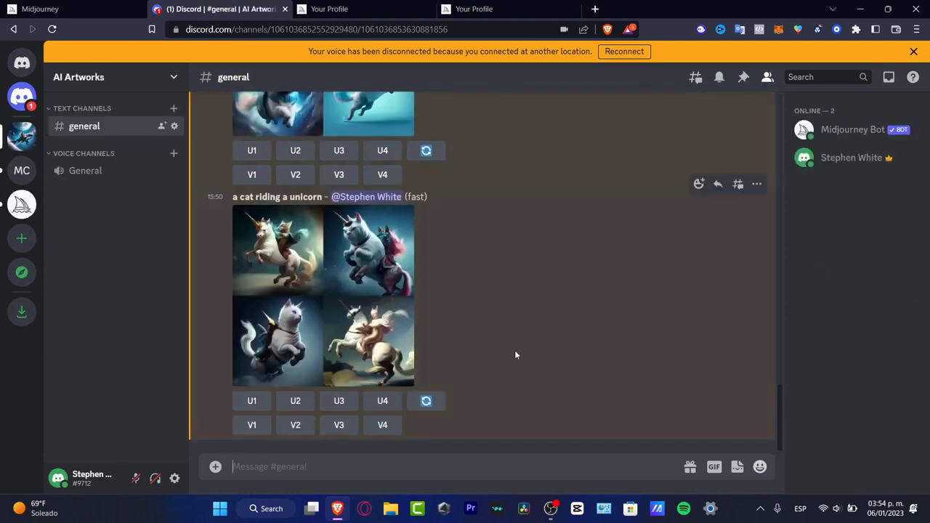
pyautogui.click(338, 311)
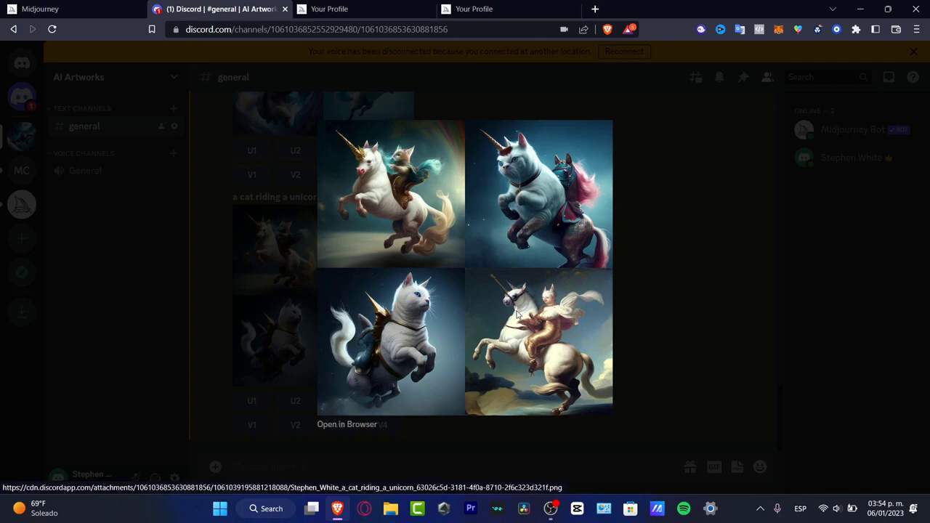
# - Close the enlarged image and read the Midjourney Bot's welcome message, covering free queries, directions for creating images and useful commands
pyautogui.click(698, 321)
pyautogui.scroll(8, 539, 331)
pyautogui.scroll(10, 539, 330)
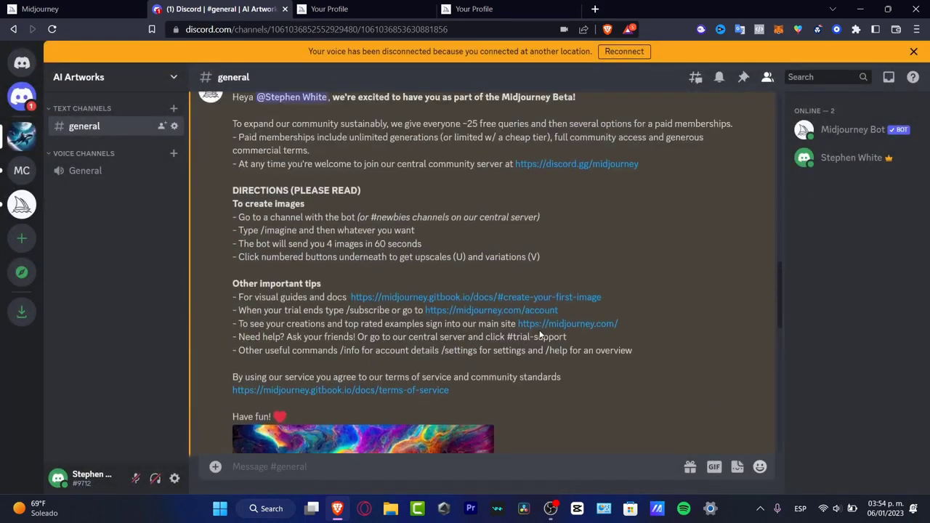
pyautogui.scroll(-8, 539, 331)
pyautogui.scroll(-3, 539, 335)
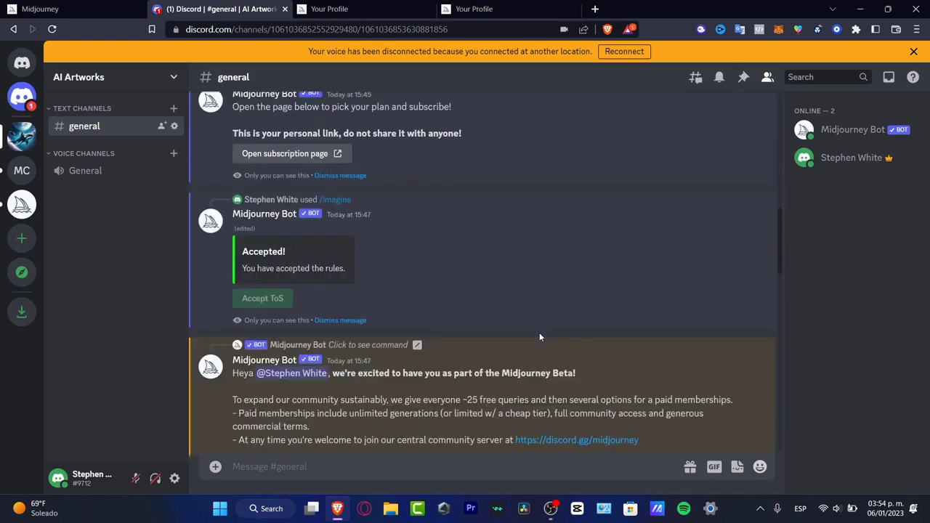
pyautogui.scroll(-3, 539, 337)
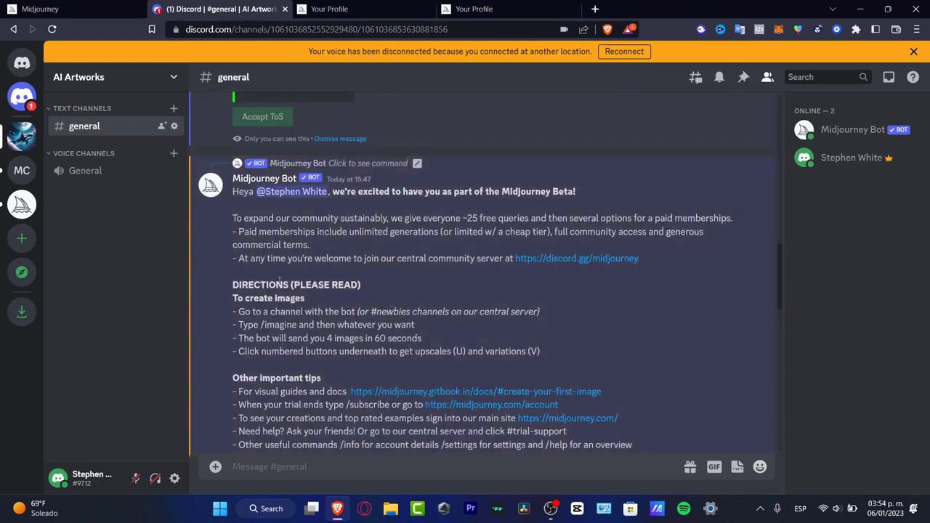
pyautogui.scroll(-3, 364, 258)
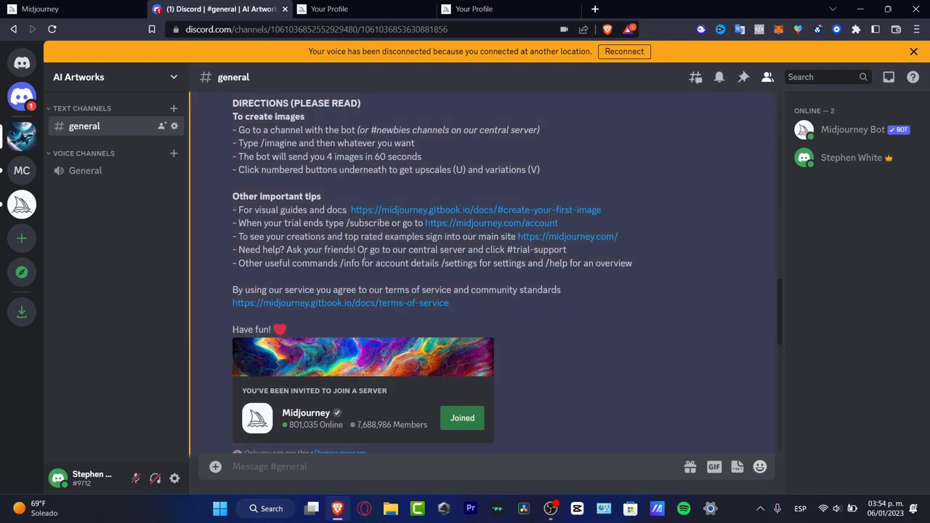
pyautogui.scroll(3, 573, 316)
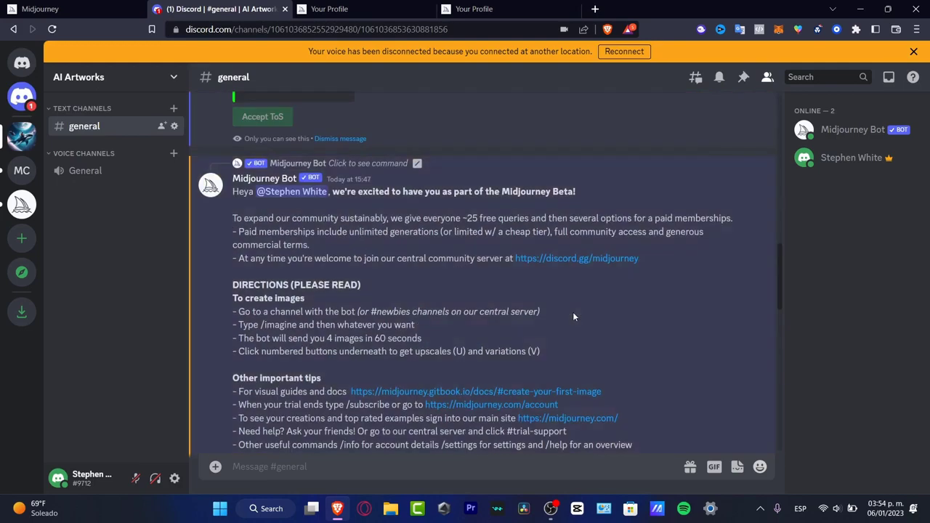
pyautogui.scroll(-1, 573, 312)
pyautogui.scroll(4, 573, 313)
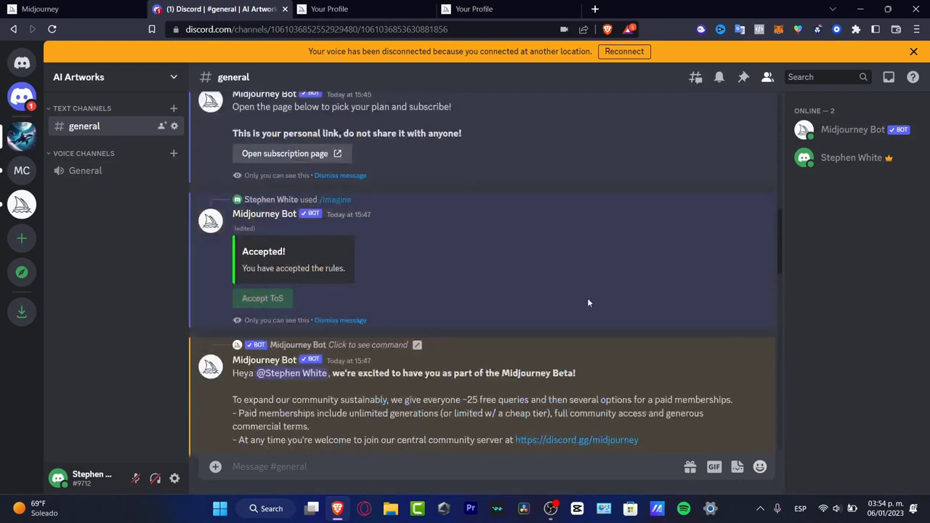
pyautogui.scroll(-8, 588, 303)
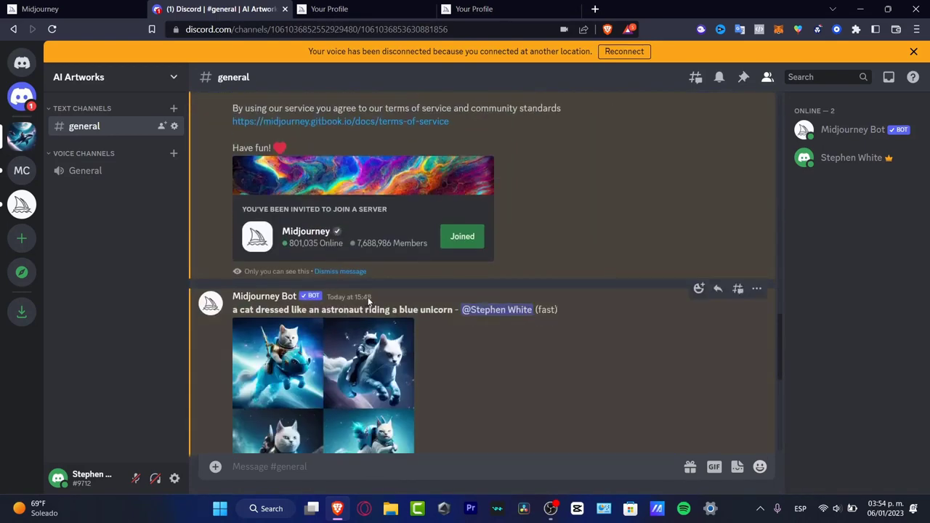
# - Highlight the prompt "a cat dressed like an astronaut riding a blue unicorn" and view its image grid enlarged
pyautogui.moveTo(241, 309); pyautogui.dragTo(395, 310)
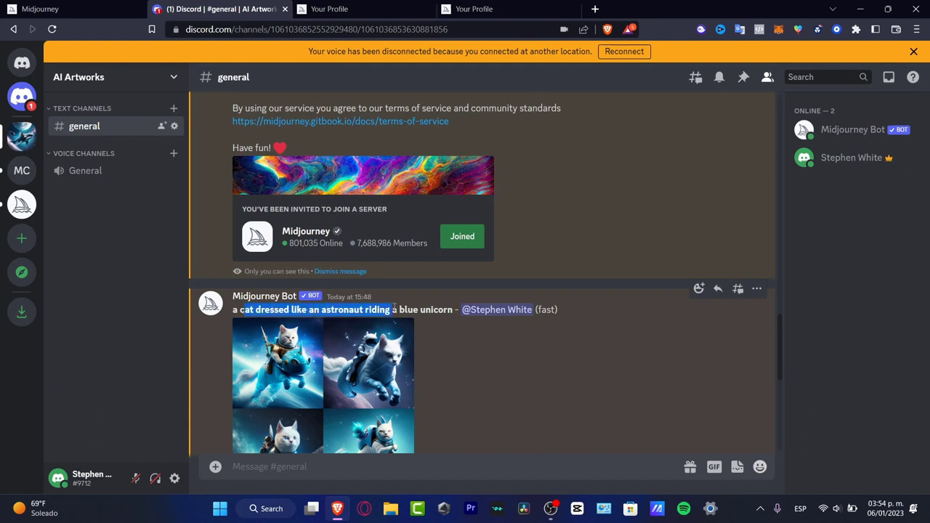
pyautogui.moveTo(394, 309); pyautogui.dragTo(452, 309)
pyautogui.scroll(-3, 530, 358)
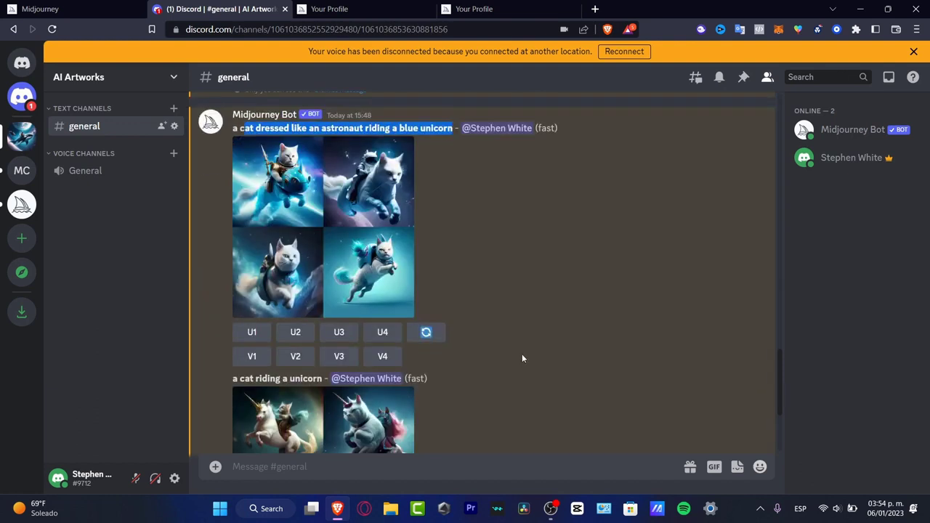
pyautogui.click(288, 236)
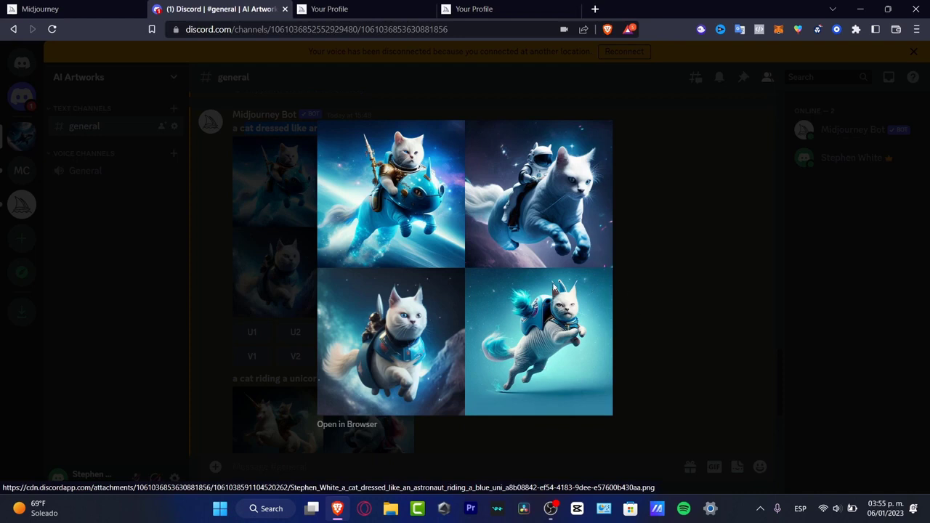
pyautogui.click(664, 256)
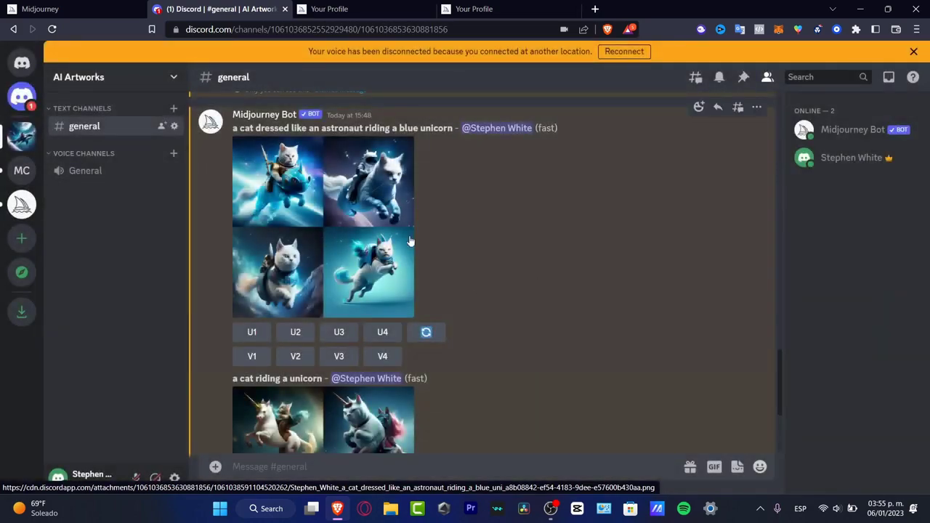
# - View the "a cat riding a unicorn" grid enlarged, upscale its first image and highlight the job's progress text
pyautogui.scroll(-3, 410, 241)
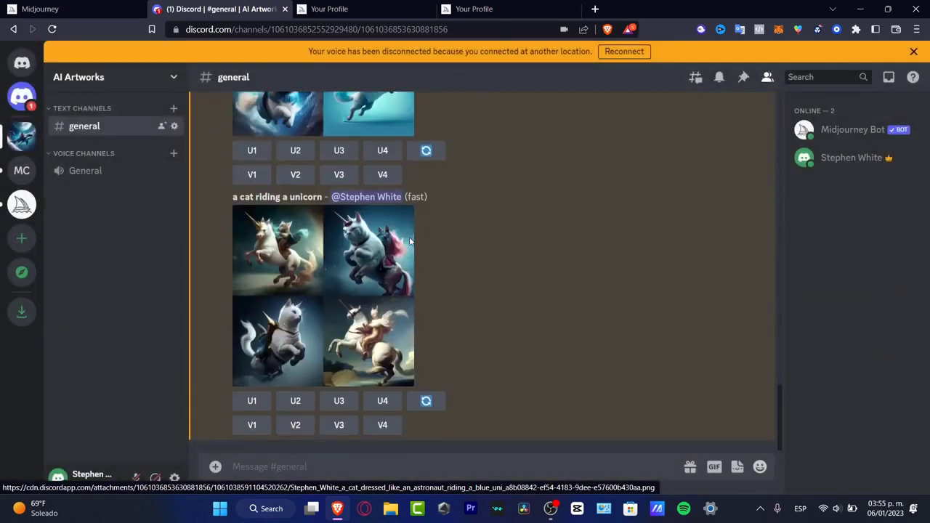
pyautogui.click(350, 289)
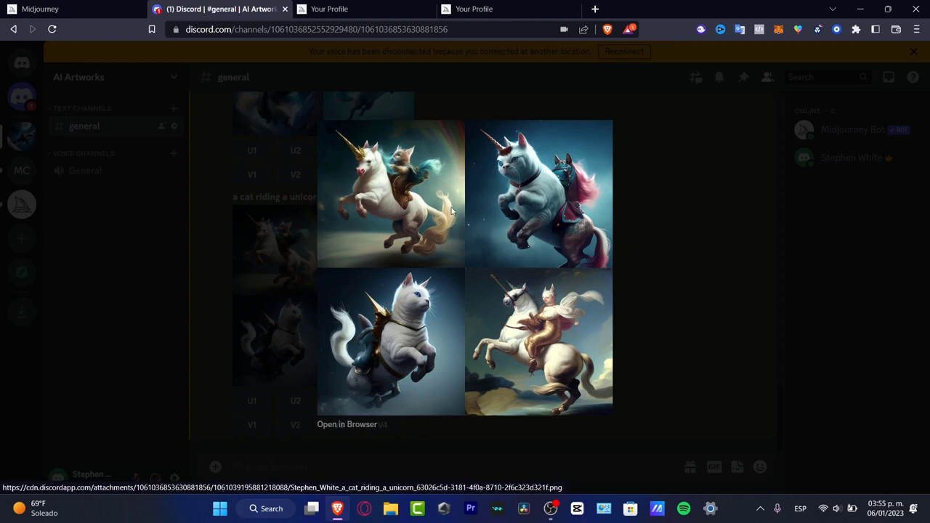
pyautogui.click(662, 213)
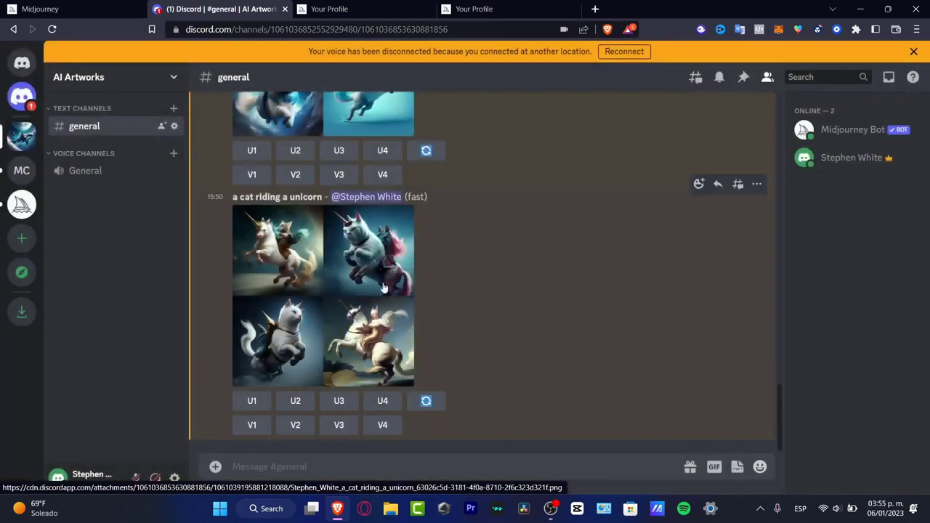
pyautogui.click(252, 405)
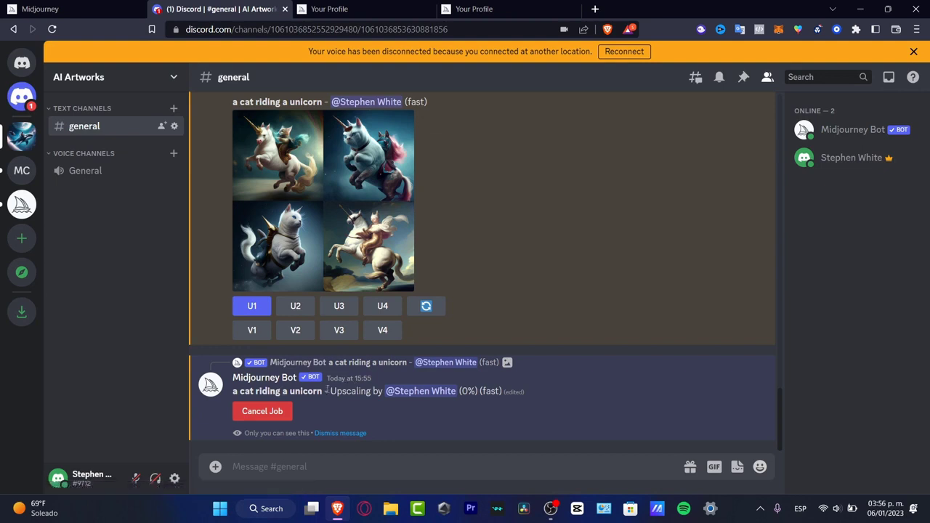
pyautogui.moveTo(326, 391); pyautogui.dragTo(477, 392)
pyautogui.doubleClick(496, 392)
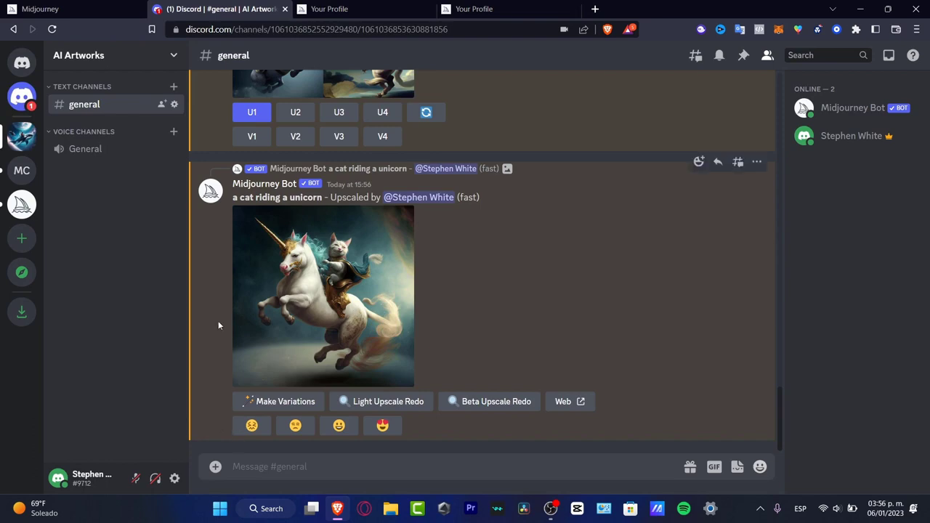
# - View the upscaled cat-and-unicorn image enlarged and have the bot make variations of it
pyautogui.scroll(3, 323, 135)
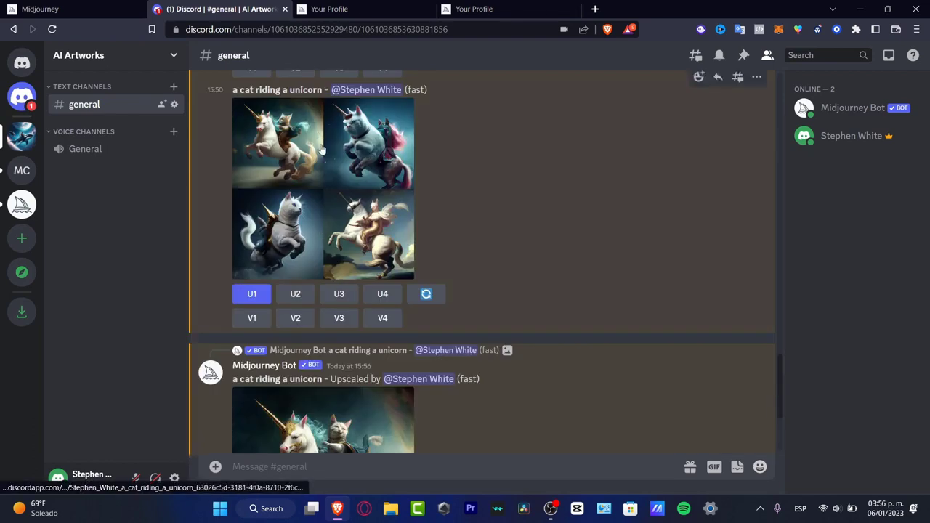
pyautogui.scroll(-3, 327, 149)
pyautogui.click(364, 298)
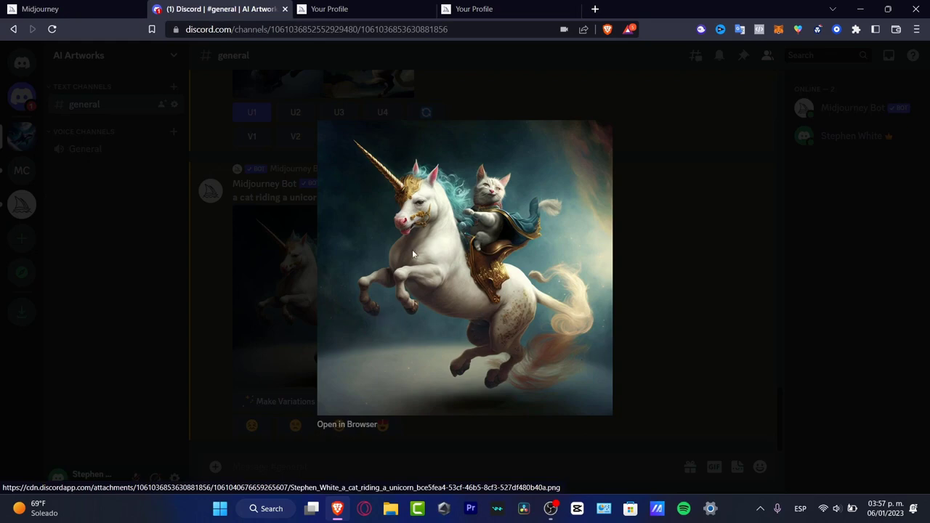
pyautogui.click(673, 264)
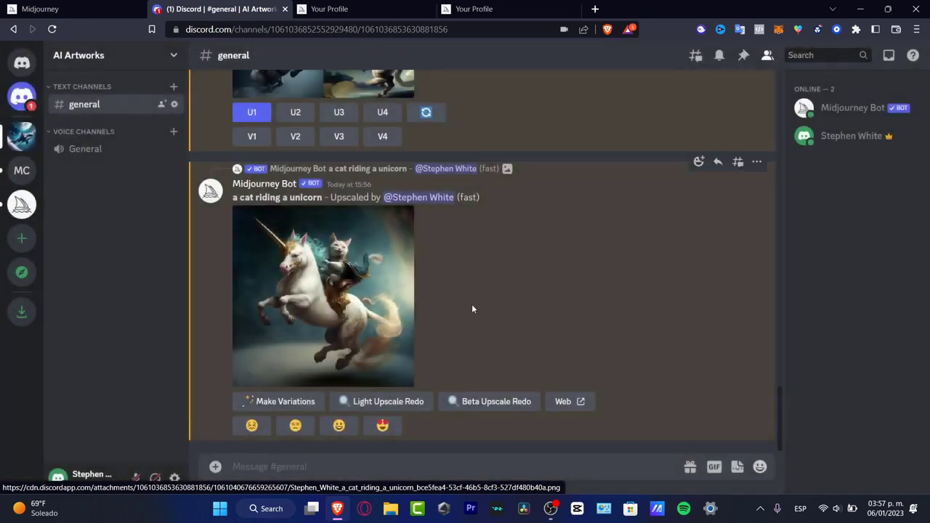
pyautogui.click(289, 406)
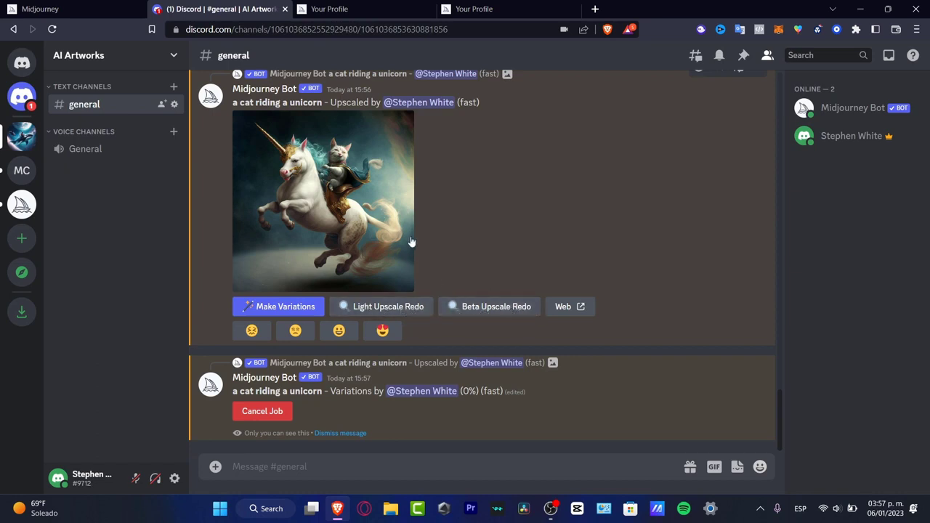
# - Examine the original "a cat riding a unicorn" grid enlarged with the page magnified, and restore the page to 100%
pyautogui.scroll(5, 270, 214)
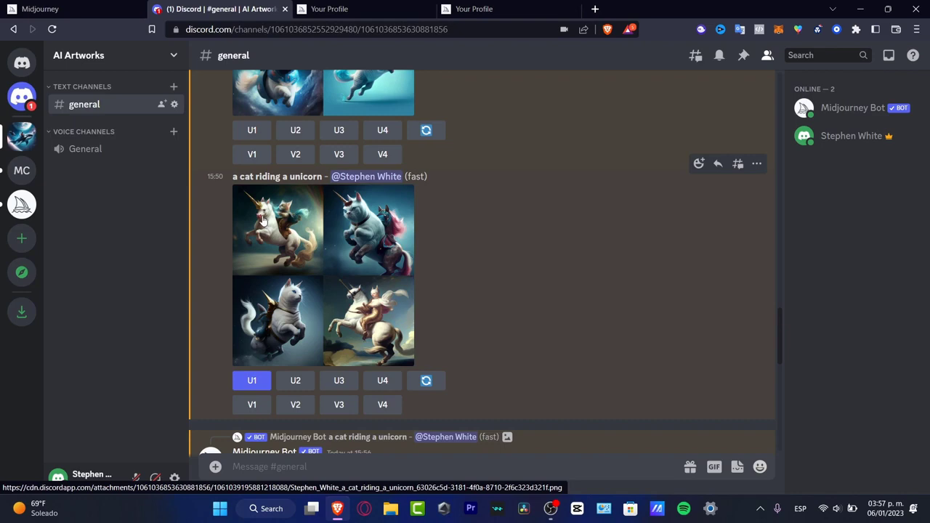
pyautogui.scroll(5, 263, 219)
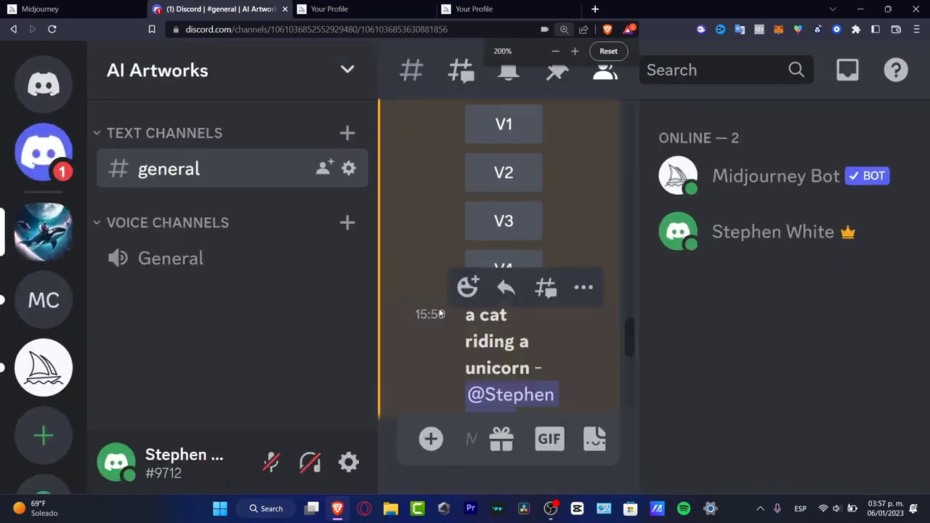
pyautogui.scroll(-3, 445, 314)
pyautogui.scroll(3, 465, 314)
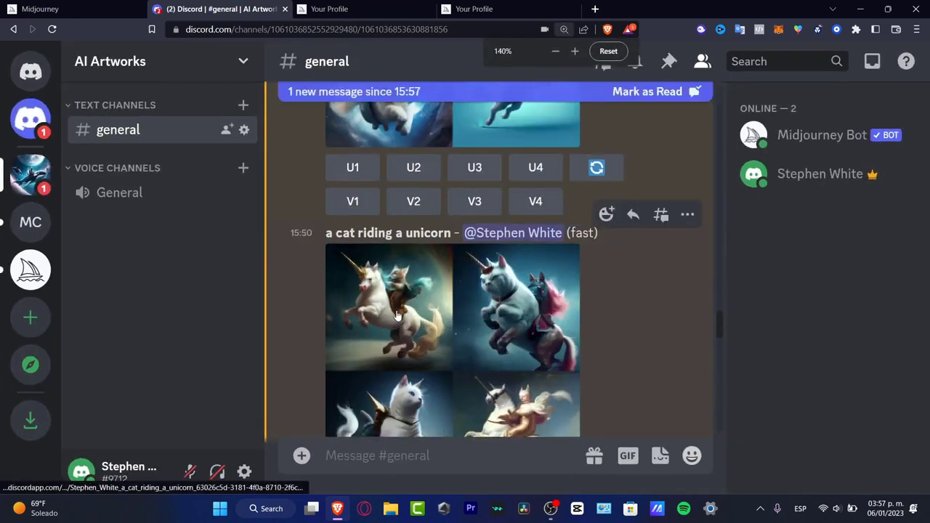
pyautogui.click(468, 314)
pyautogui.scroll(4, 418, 202)
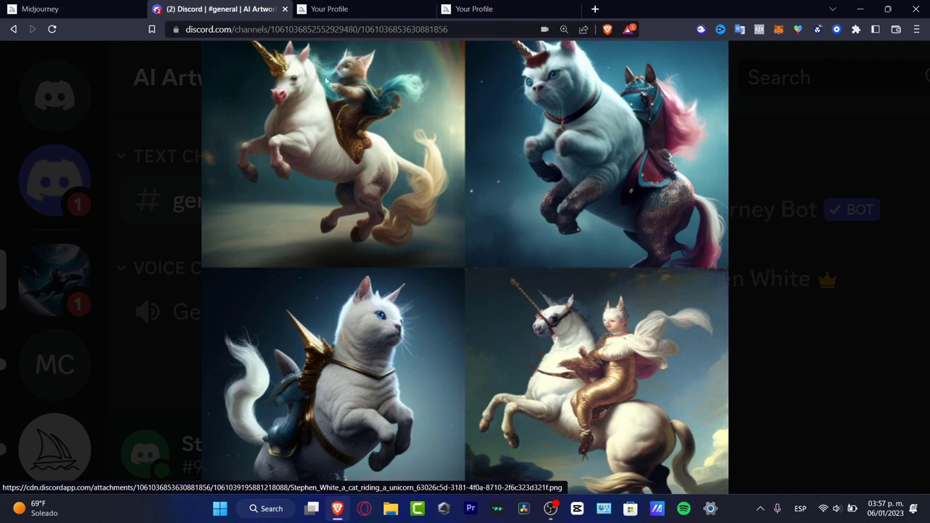
pyautogui.hotkey('ctrl', '-')
pyautogui.hotkey('ctrl', '-')
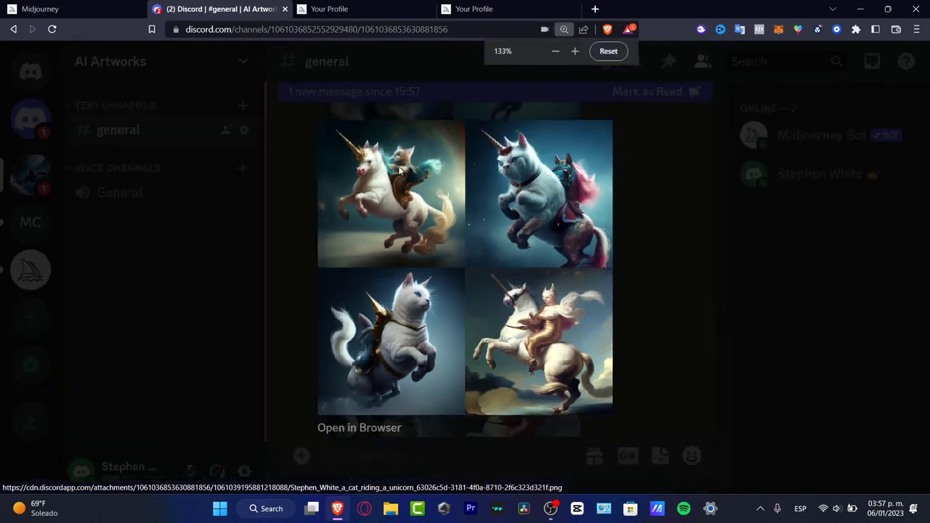
pyautogui.hotkey('ctrl', '-')
pyautogui.hotkey('ctrl', '-')
pyautogui.click(602, 258)
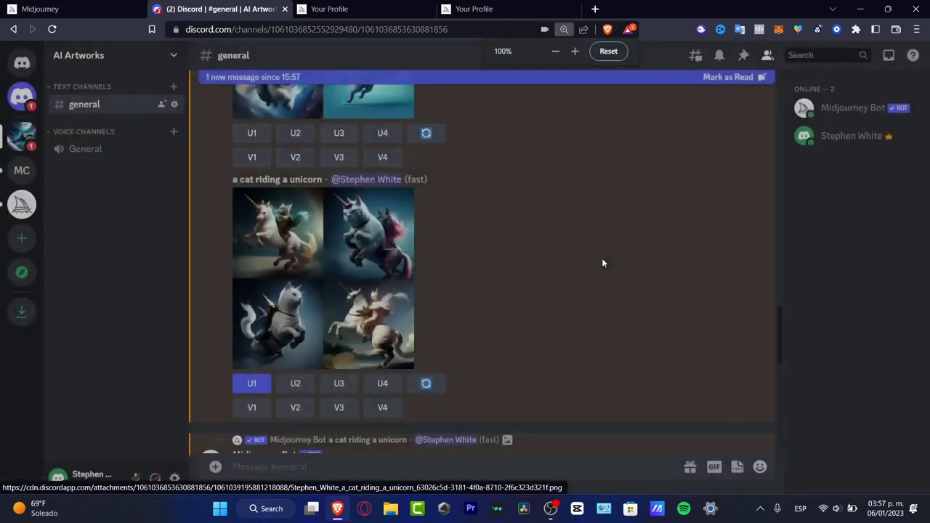
# - Examine the details of the upscaled cat-and-unicorn image enlarged and magnified, and return to the channel at normal size
pyautogui.scroll(-5, 600, 261)
pyautogui.click(325, 198)
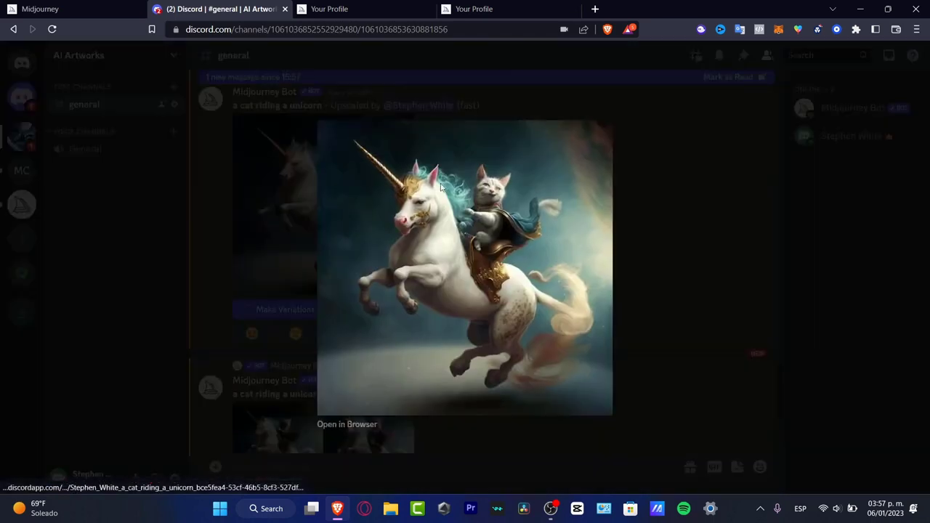
pyautogui.hotkey('ctrl', '+')
pyautogui.hotkey('ctrl', '+')
pyautogui.hotkey('ctrl', '+')
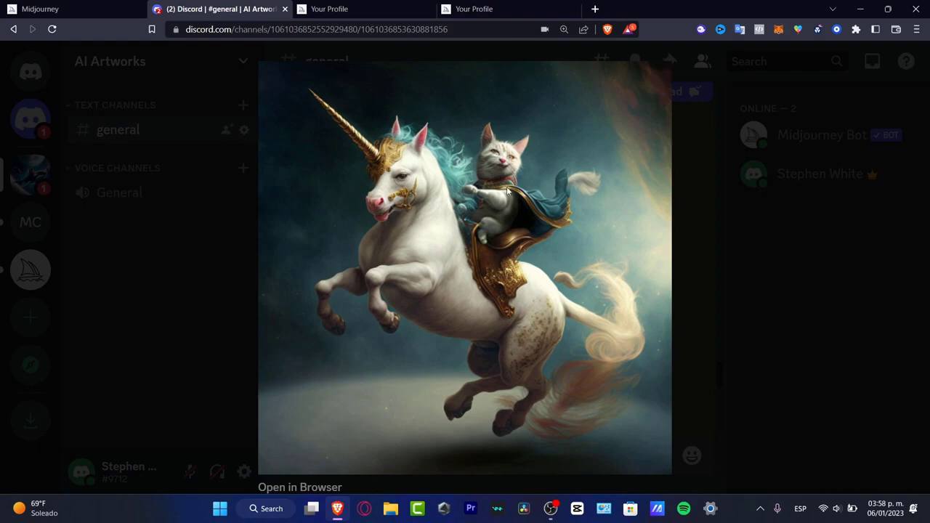
pyautogui.hotkey('ctrl', '-')
pyautogui.hotkey('ctrl', '-')
pyautogui.hotkey('ctrl', '-')
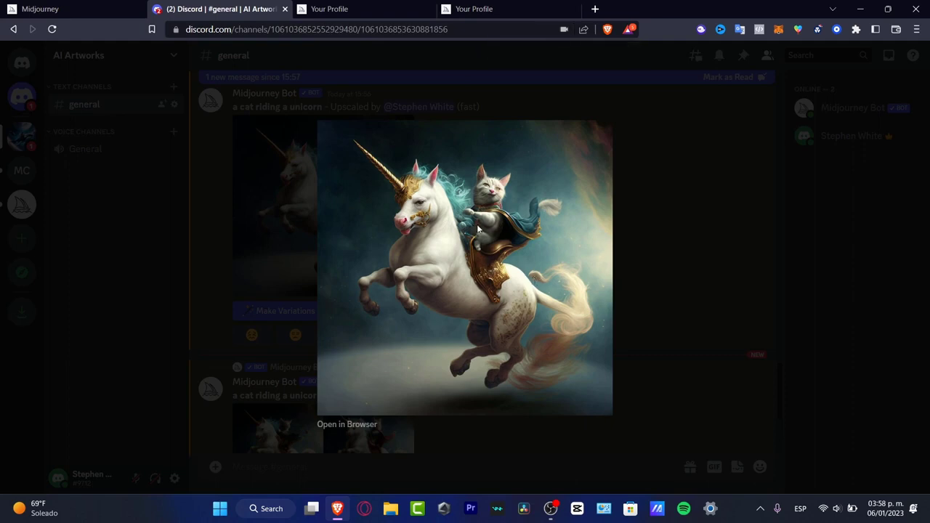
pyautogui.click(621, 212)
# - Compare the original grid's first image with its upscaled version and the new variations in the general channel
pyautogui.scroll(5, 556, 228)
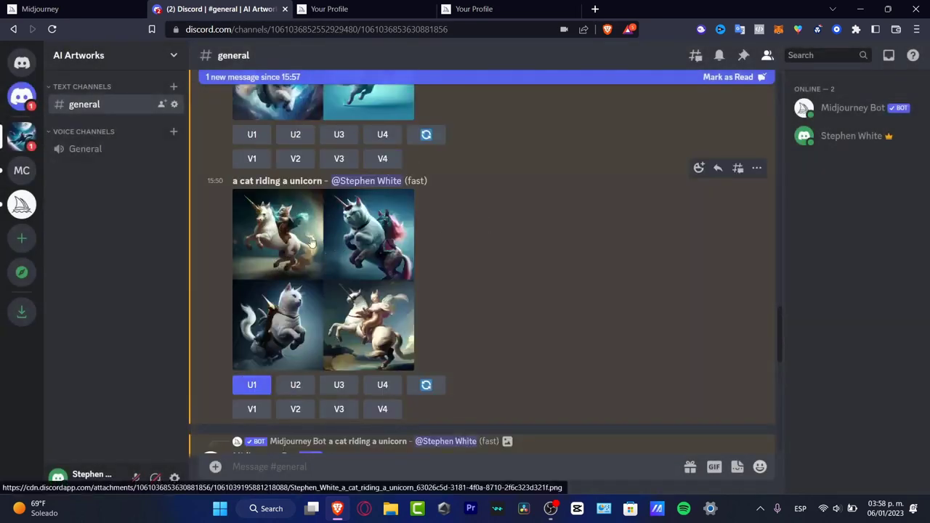
pyautogui.scroll(-3, 516, 324)
pyautogui.scroll(-3, 512, 322)
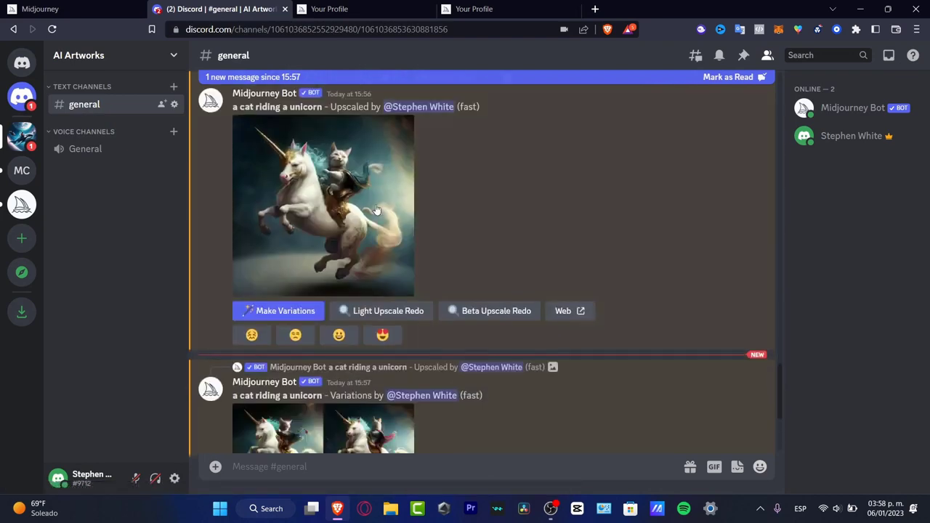
pyautogui.scroll(-3, 510, 319)
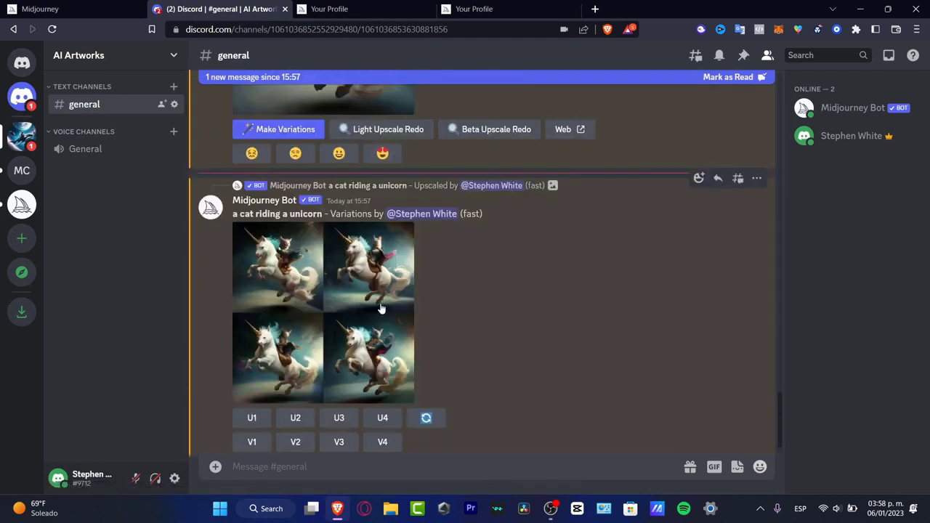
pyautogui.scroll(3, 437, 266)
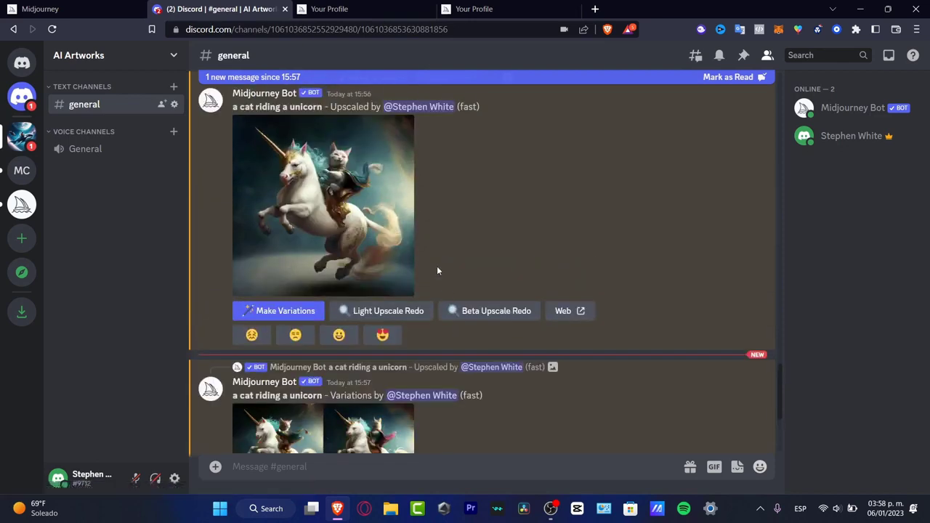
# - Enlarge the grid of "a cat riding a unicorn" variations and magnify the page to 150%
pyautogui.scroll(-3, 449, 265)
pyautogui.click(333, 300)
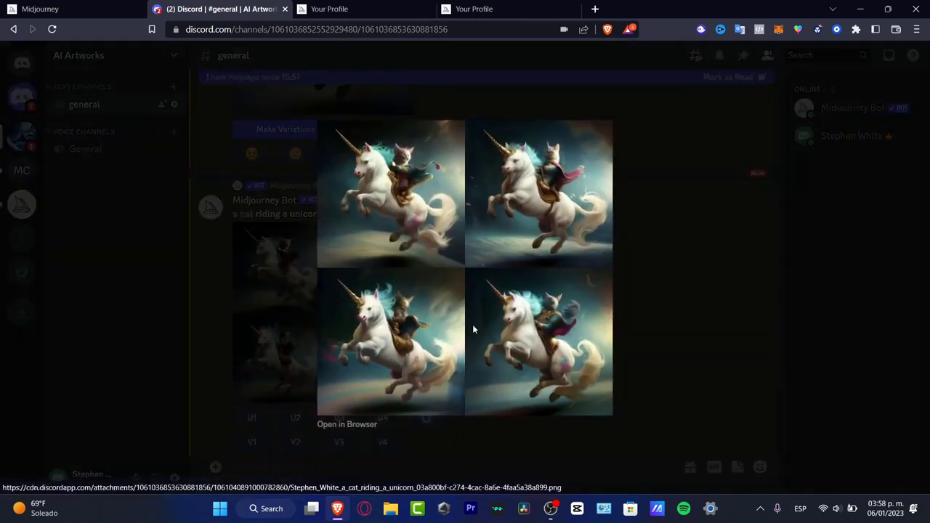
pyautogui.hotkey('ctrl', '+')
pyautogui.hotkey('ctrl', '+')
pyautogui.hotkey('ctrl', '+')
pyautogui.hotkey('ctrl', '+')
pyautogui.hotkey('ctrl', '+')
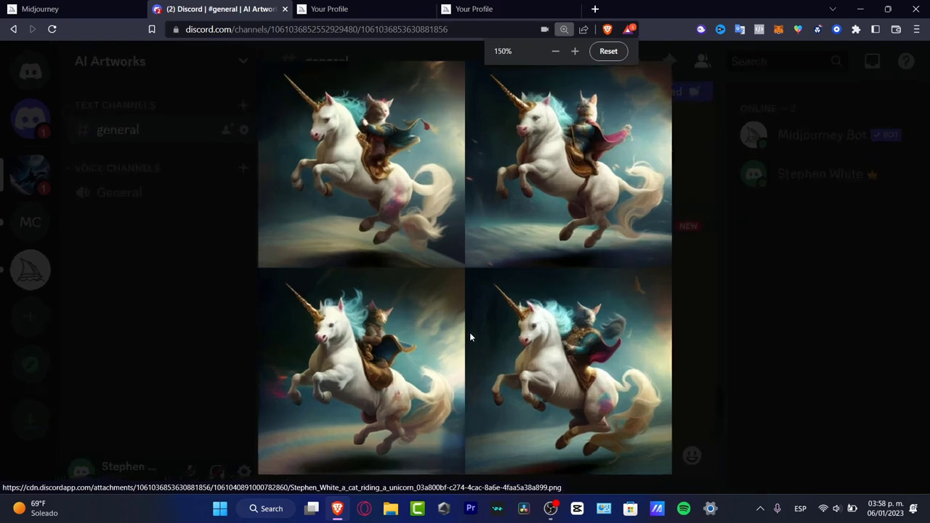
# - Examine the enlarged grid of cat-and-unicorn variations at up to 200% page zoom, and return to the channel at 100%
pyautogui.hotkey('ctrl', '-')
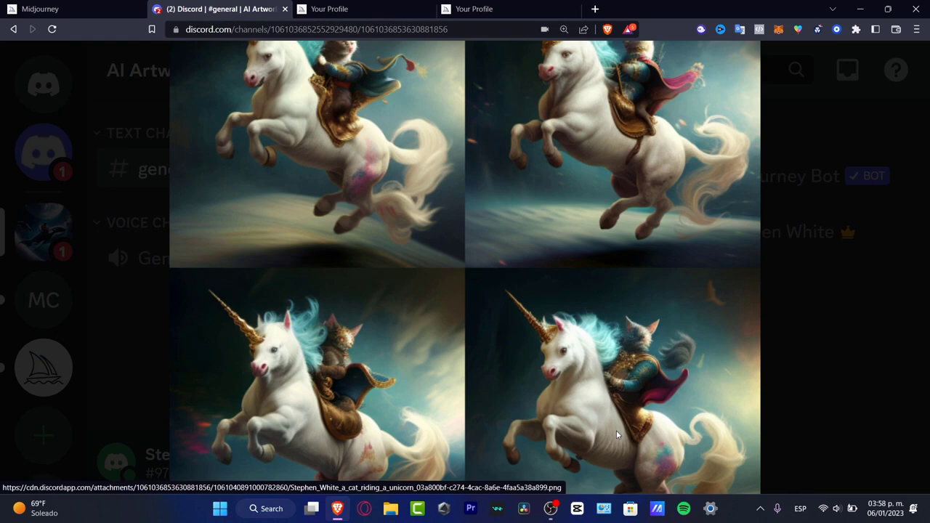
pyautogui.hotkey('ctrl', '-')
pyautogui.hotkey('ctrl', '-')
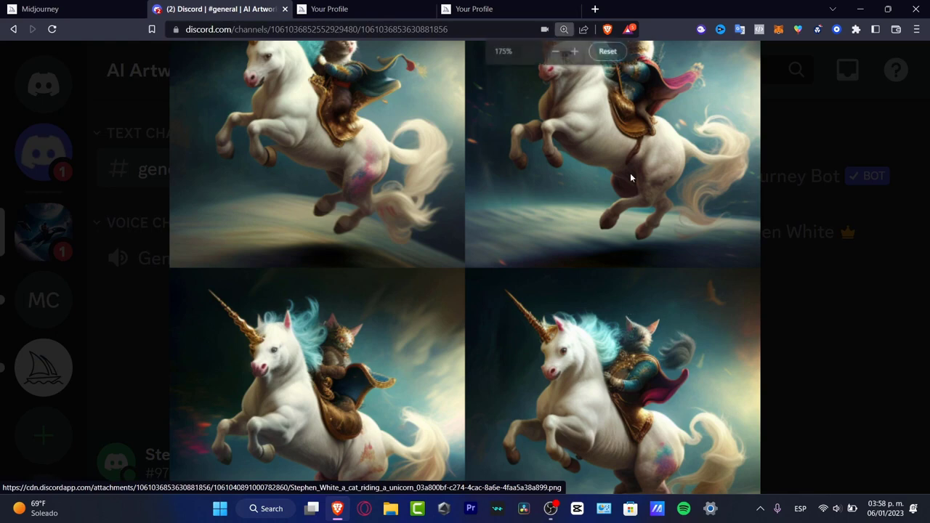
pyautogui.hotkey('ctrl', '+')
pyautogui.hotkey('ctrl', '+')
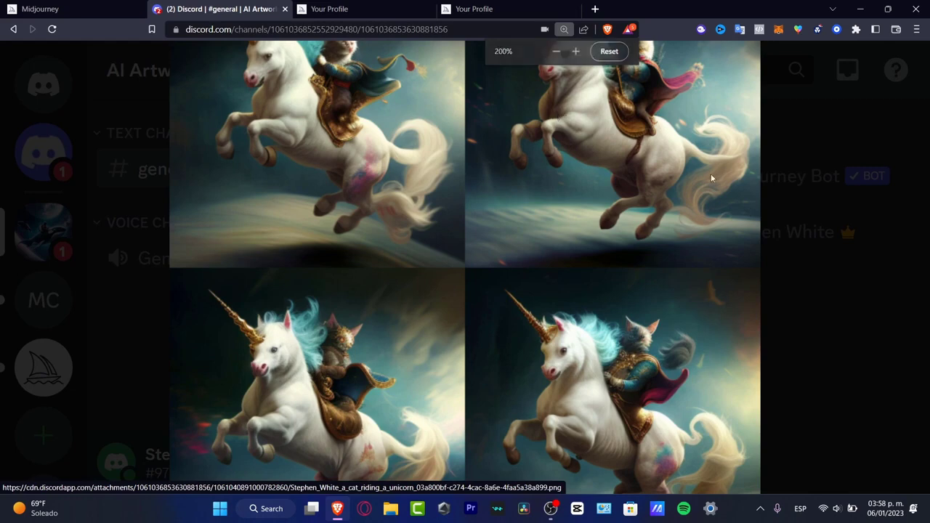
pyautogui.moveTo(566, 120); pyautogui.dragTo(680, 194)
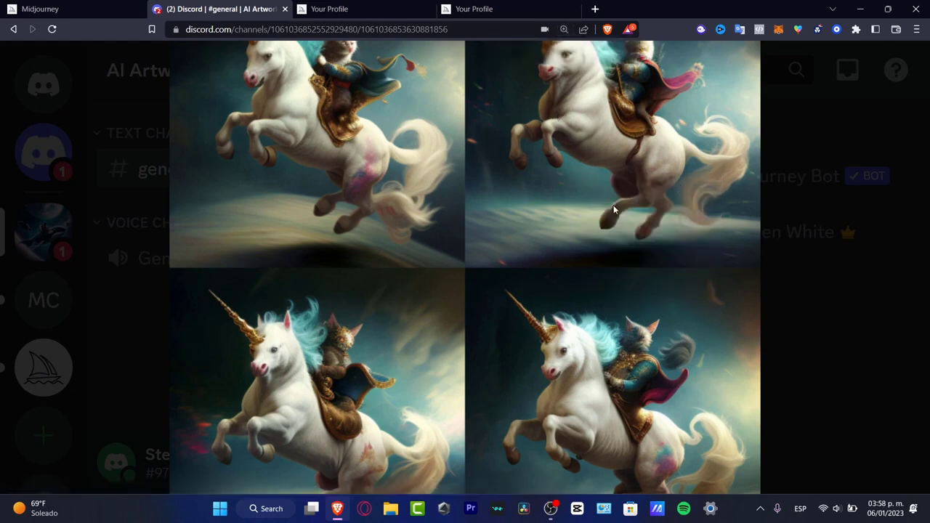
pyautogui.hotkey('ctrl', '-')
pyautogui.hotkey('ctrl', '-')
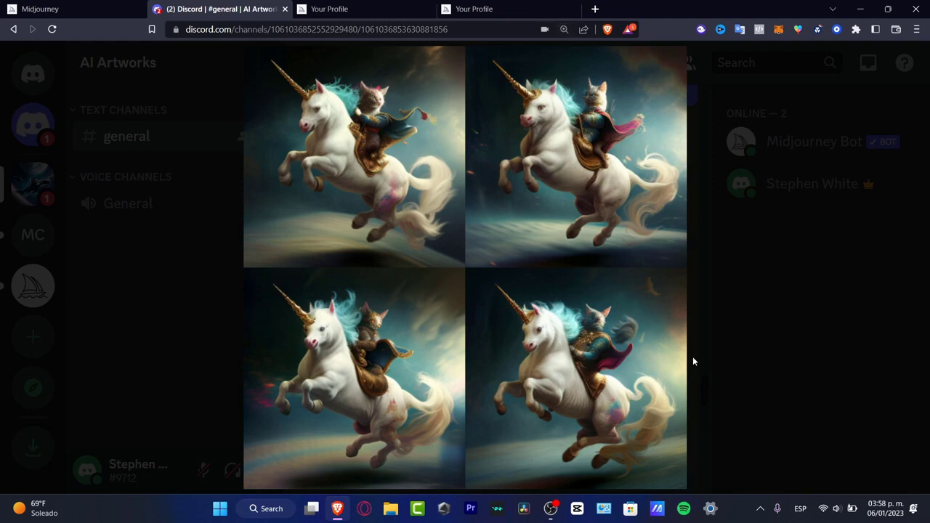
pyautogui.hotkey('ctrl', '-')
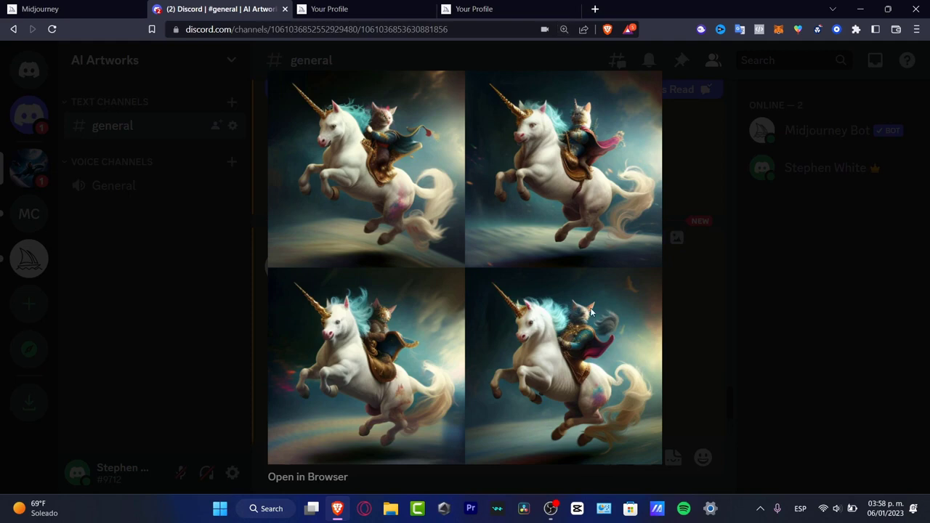
pyautogui.press('Escape')
pyautogui.hotkey('ctrl', '0')
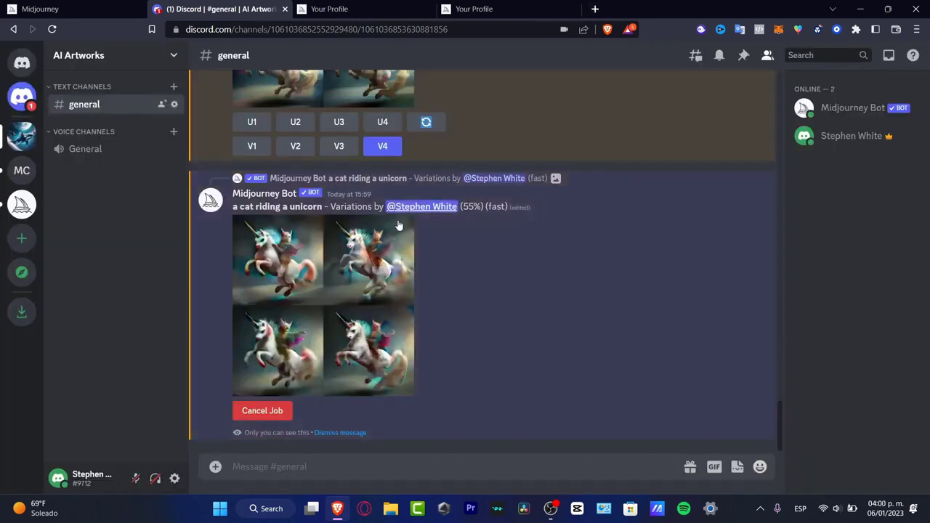
# - Compare the newest "a cat riding a unicorn" variations with the previous grid, view them enlarged, and upscale the third new image
pyautogui.scroll(3, 524, 325)
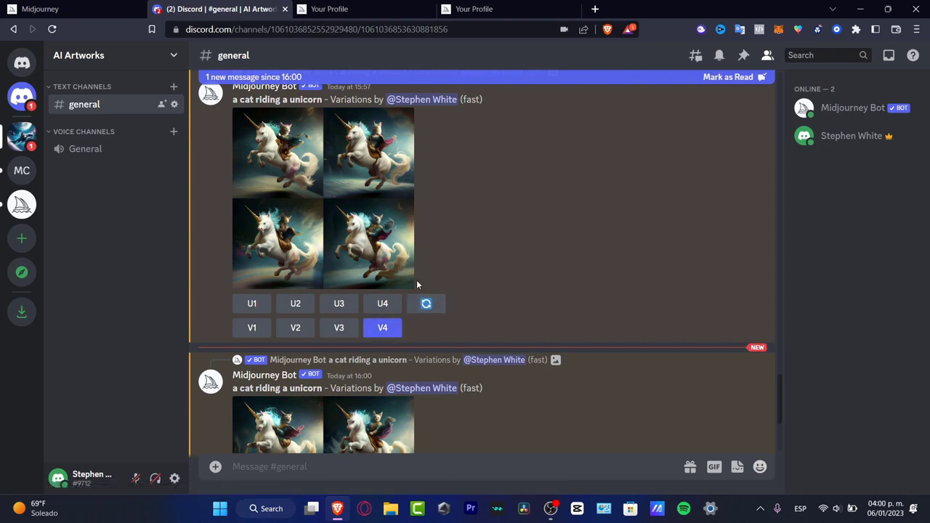
pyautogui.scroll(-3, 447, 218)
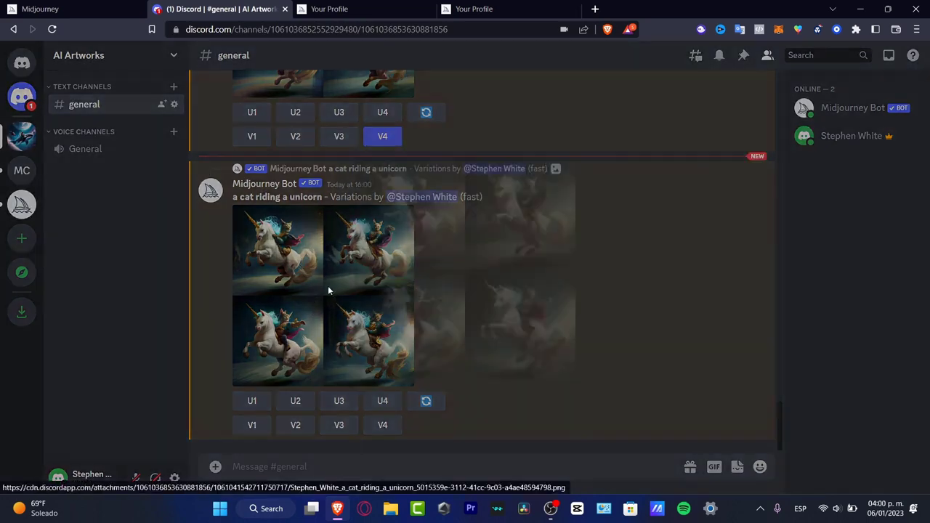
pyautogui.click(330, 287)
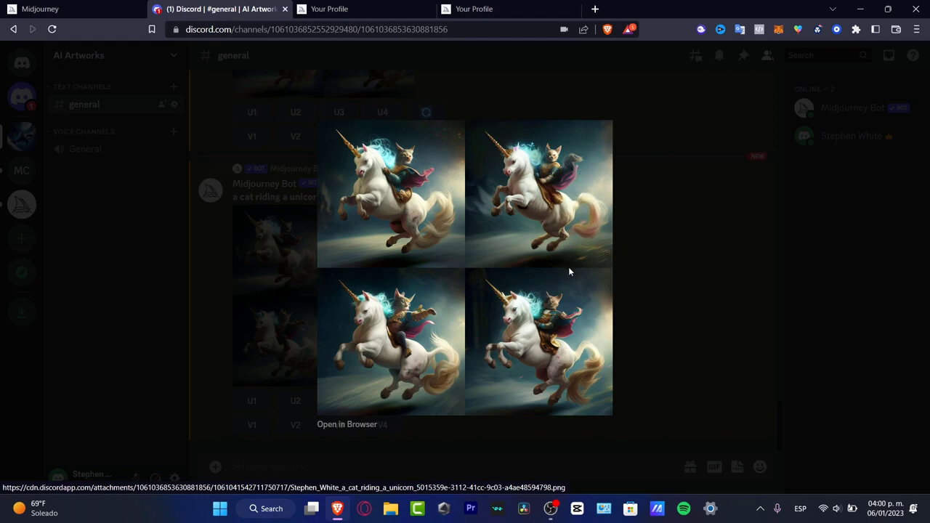
pyautogui.click(652, 323)
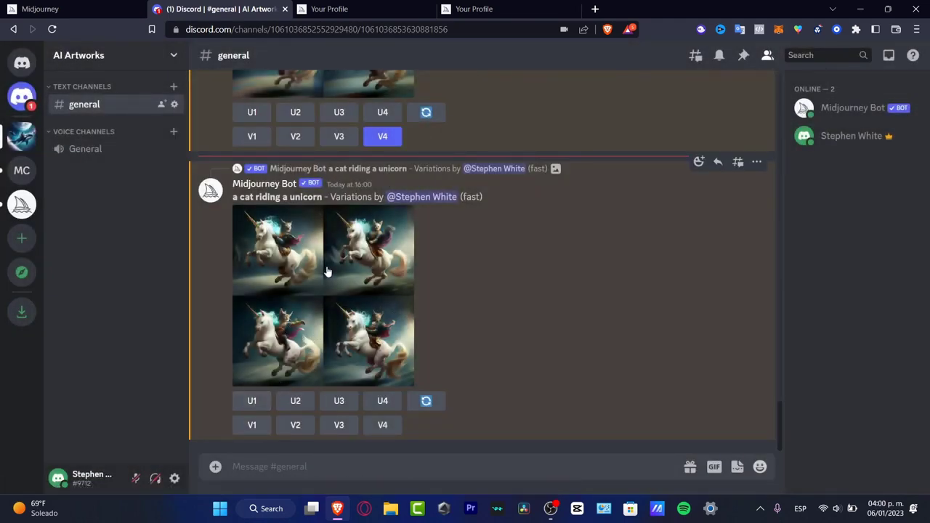
pyautogui.click(339, 400)
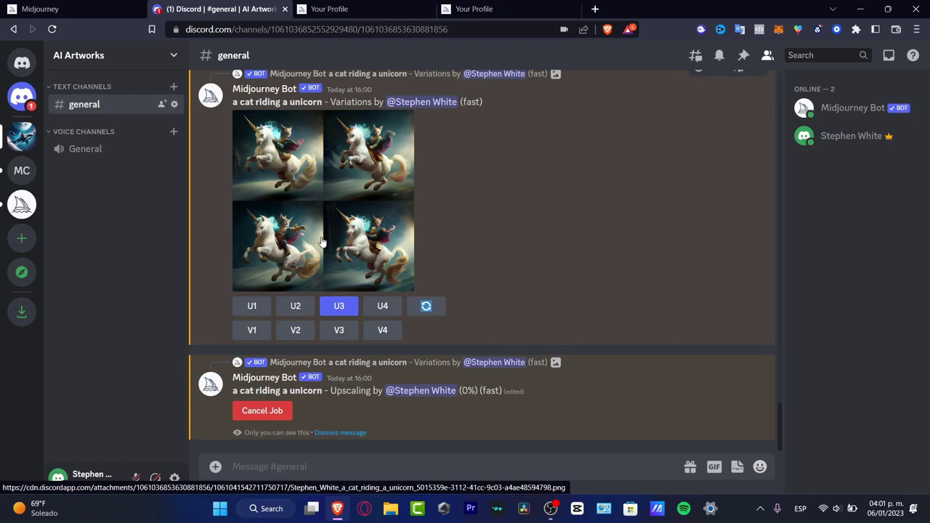
# - Review the original cat-and-unicorn grid, its upscaled image and the successive variations in the general channel
pyautogui.scroll(10, 449, 143)
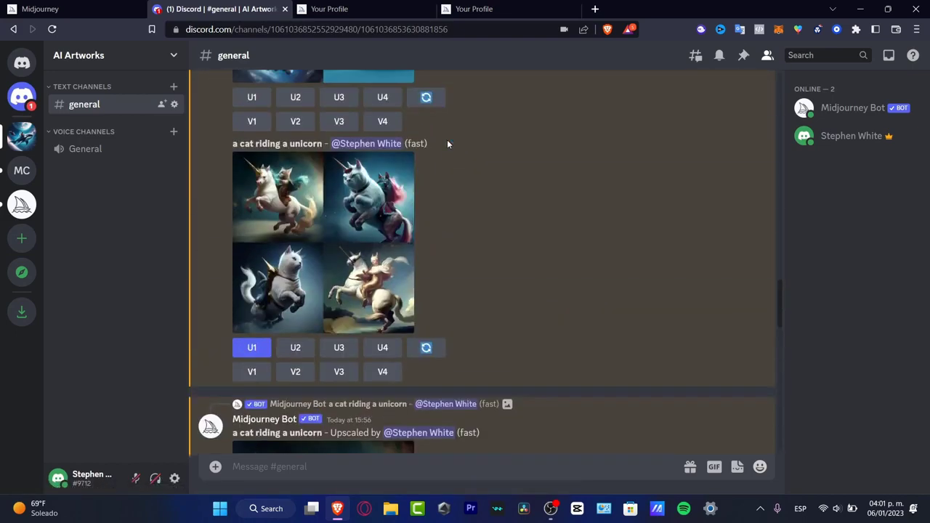
pyautogui.scroll(-15, 447, 143)
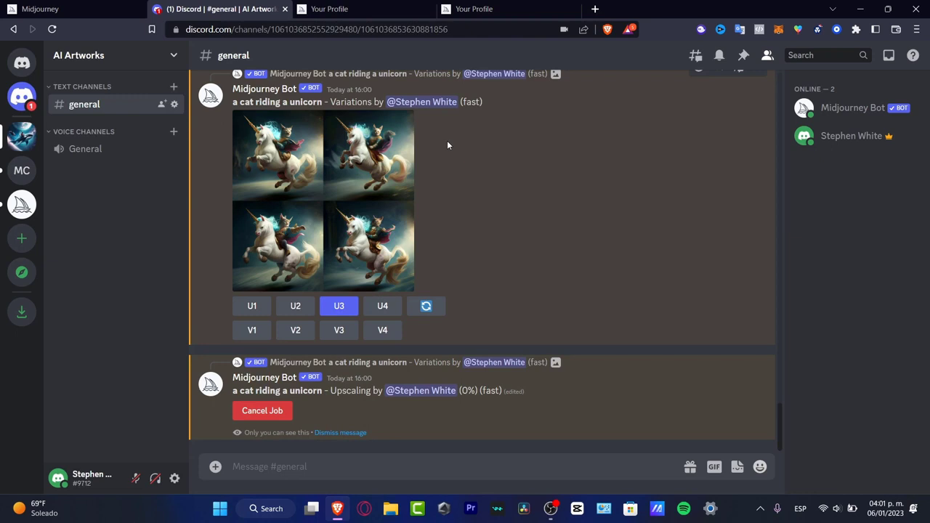
pyautogui.scroll(1, 389, 136)
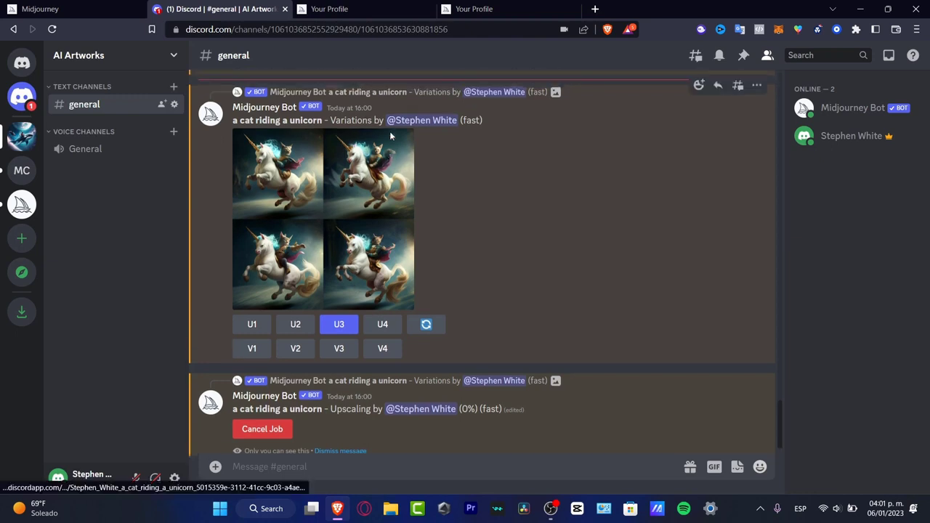
pyautogui.scroll(2, 389, 131)
pyautogui.scroll(3, 436, 181)
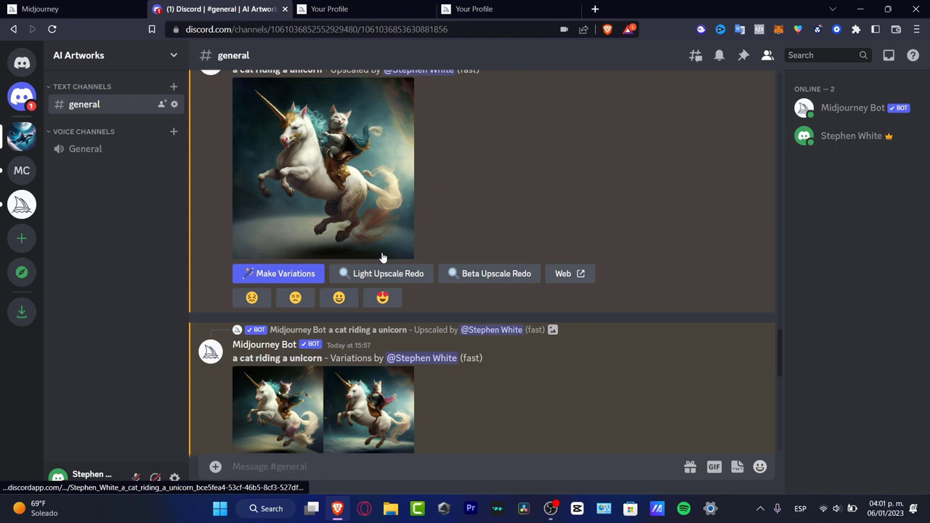
pyautogui.scroll(-5, 428, 266)
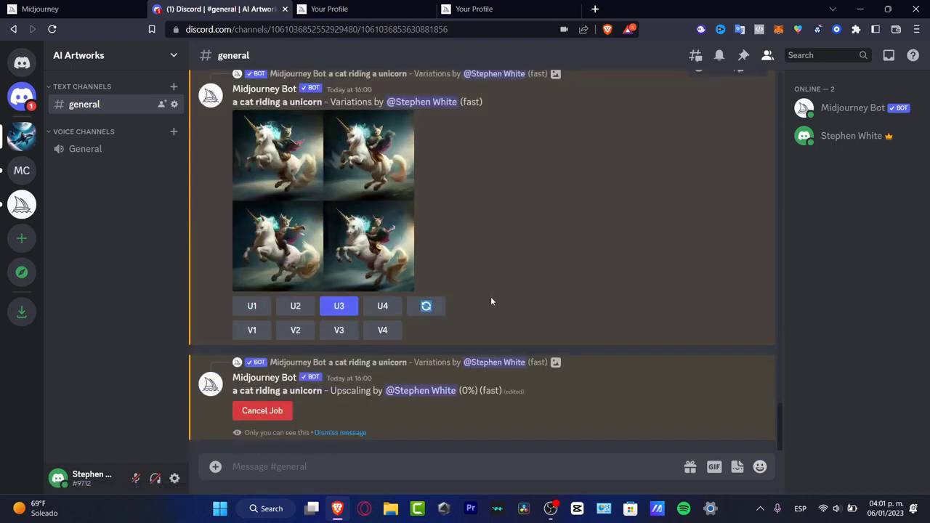